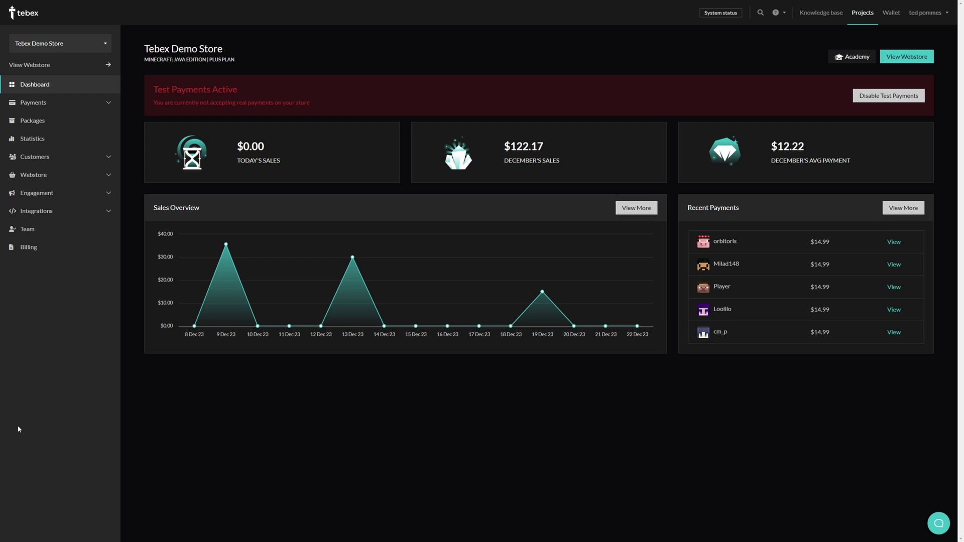
Expand Engagement in the sidebar to reach the store's Sales page.
left_click(88, 198)
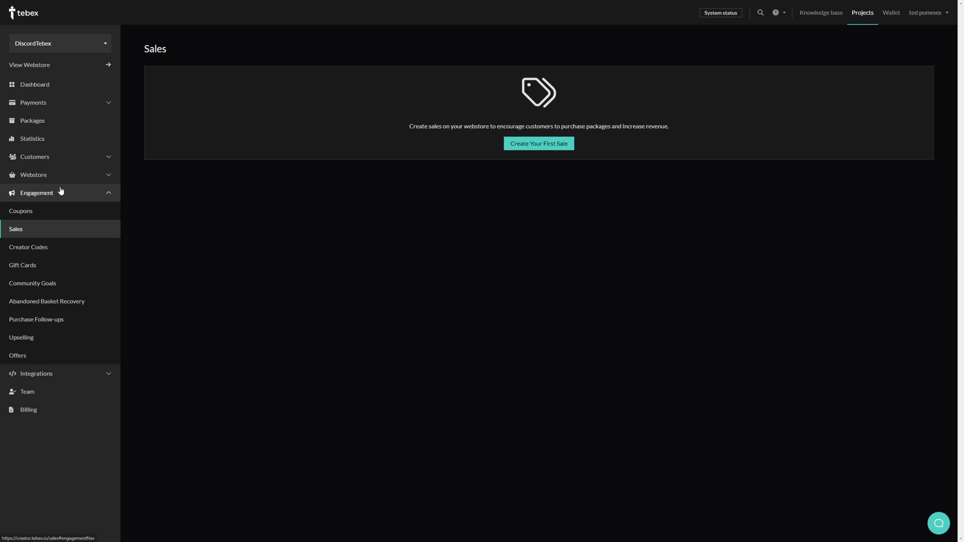
Start a new sale named HolidaySale that applies to all packages.
left_click(537, 146)
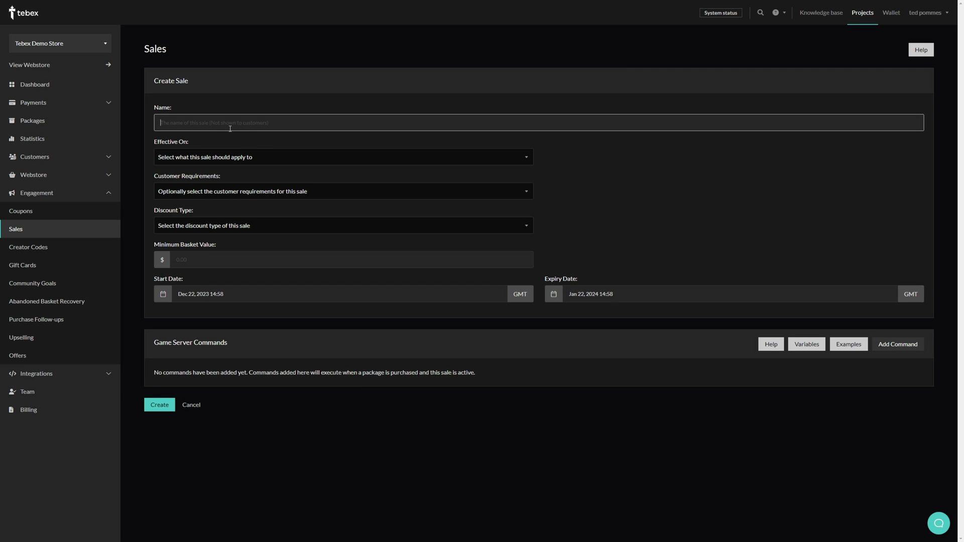
type("HolidaySale")
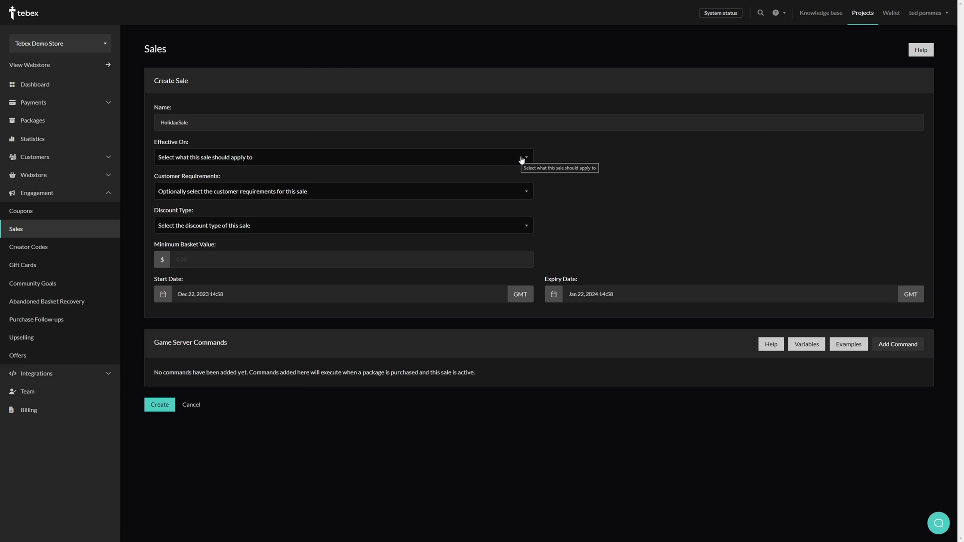
left_click(522, 160)
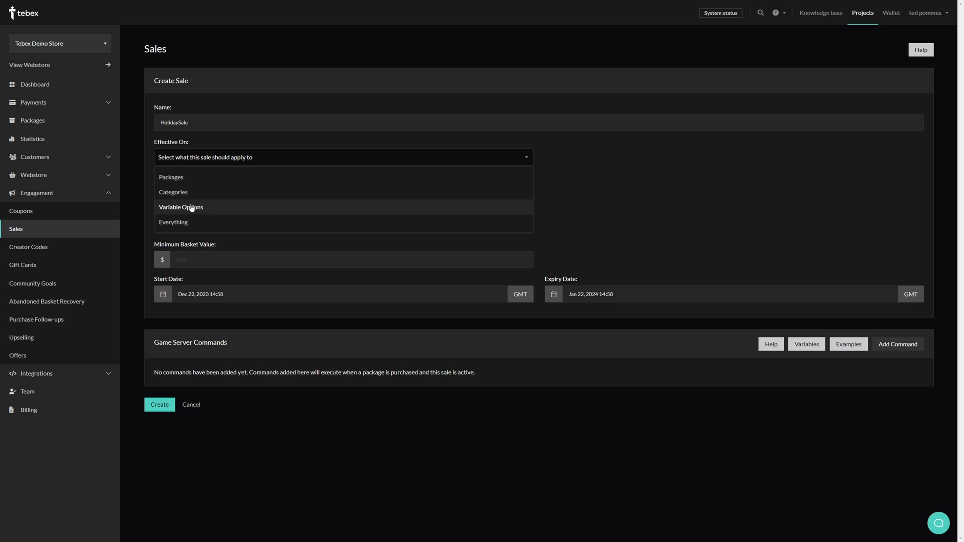
left_click(205, 213)
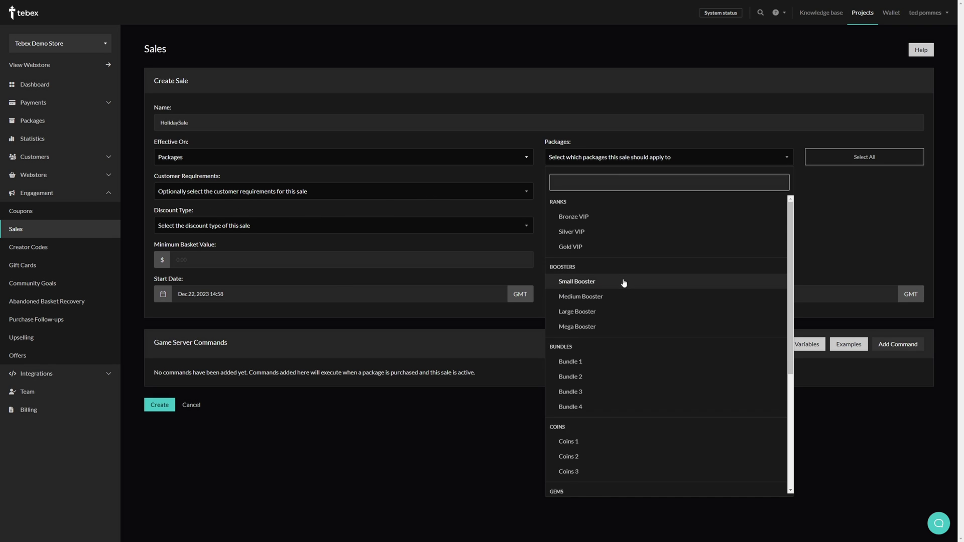
scroll(622, 281, "down", 5)
scroll(621, 278, "up", 5)
left_click(863, 251)
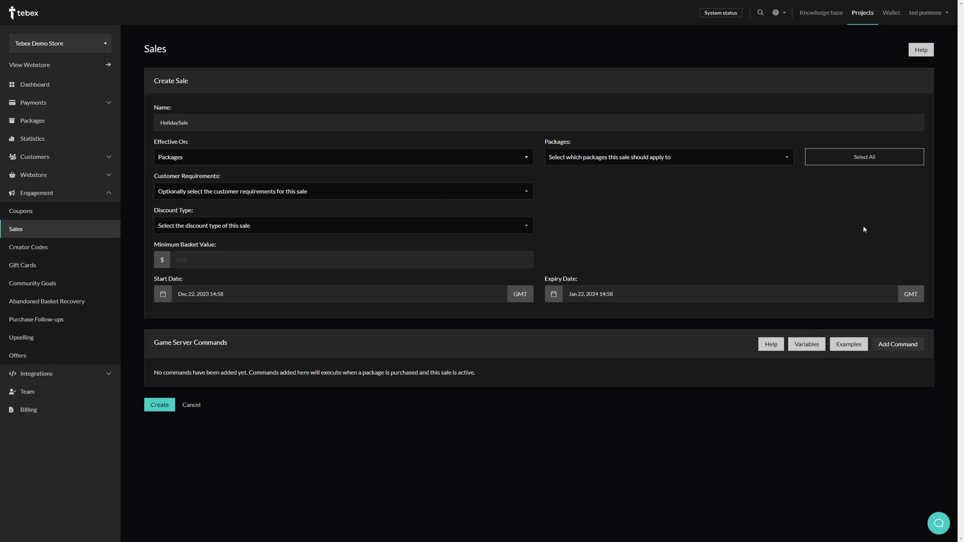
left_click(840, 158)
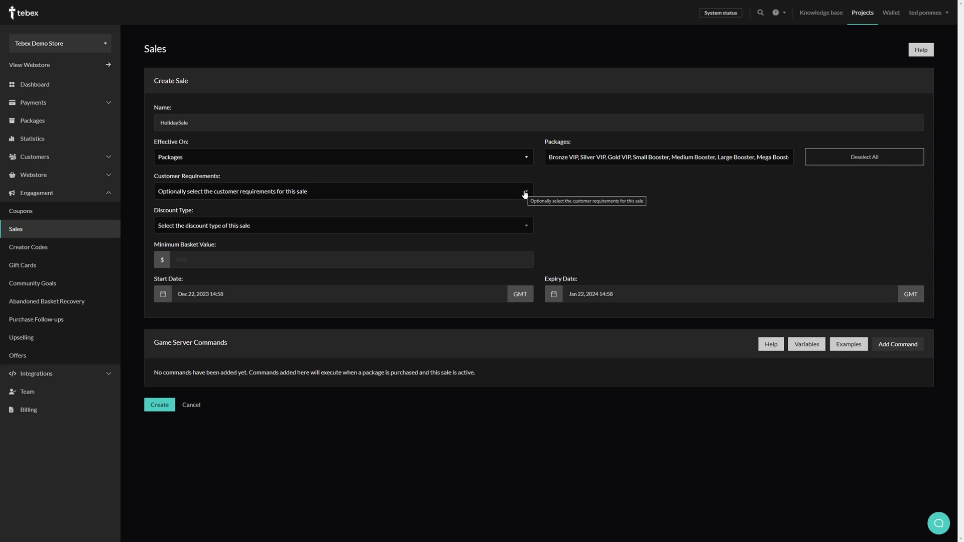
Require customers to have purchased the Bronze VIP and Gold VIP packages.
left_click(525, 195)
left_click(245, 211)
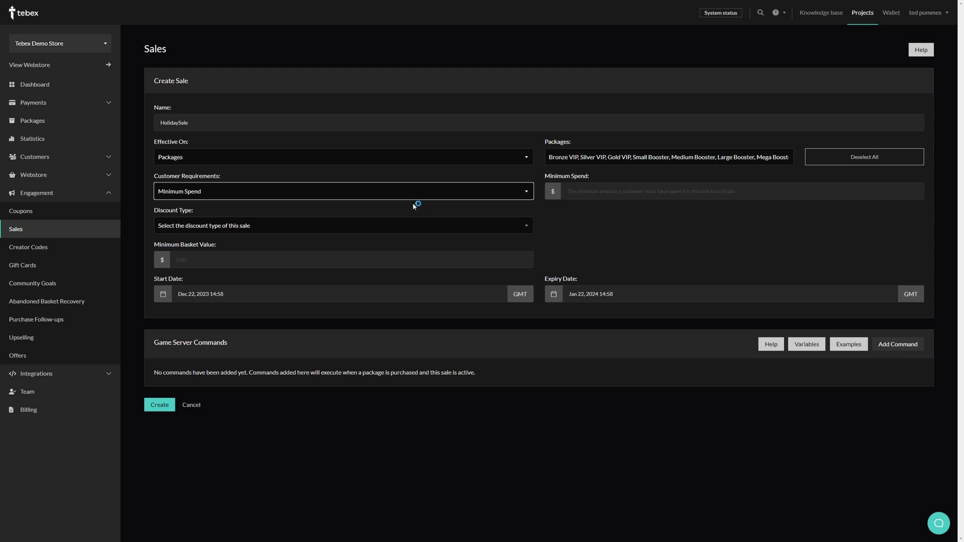
key("Down")
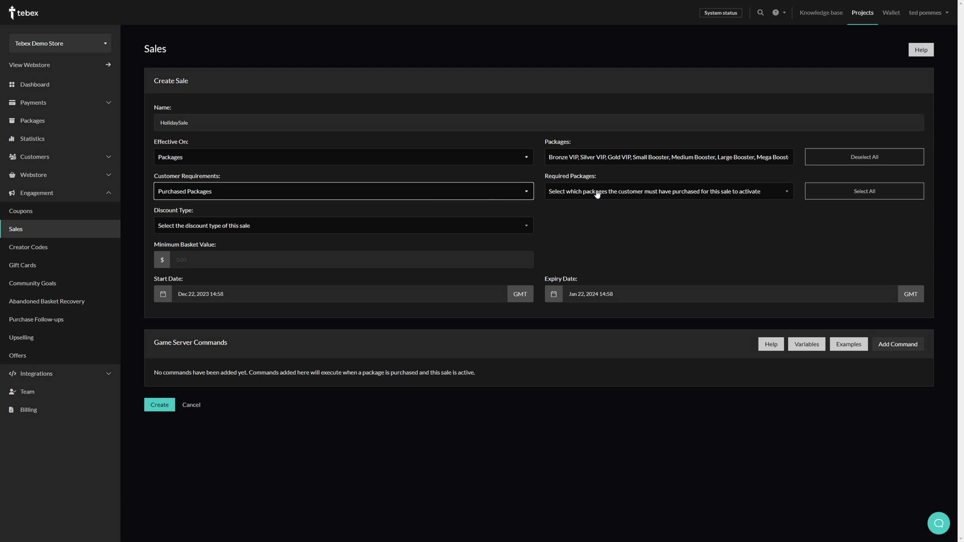
left_click(598, 192)
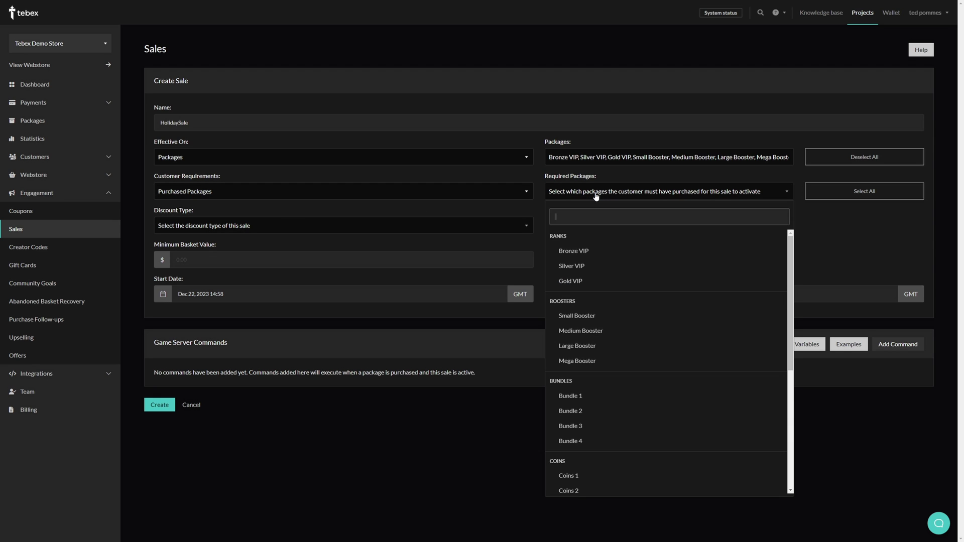
left_click(590, 253)
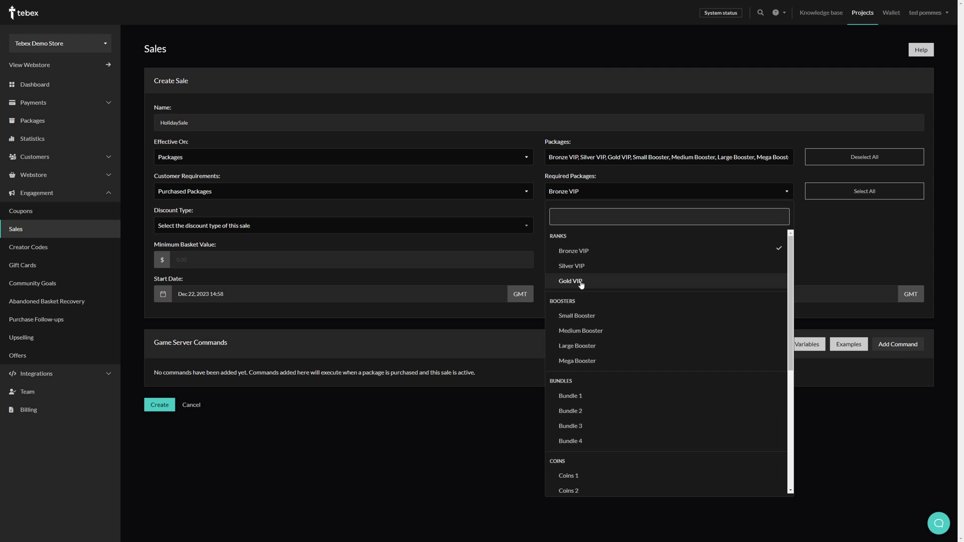
left_click(580, 282)
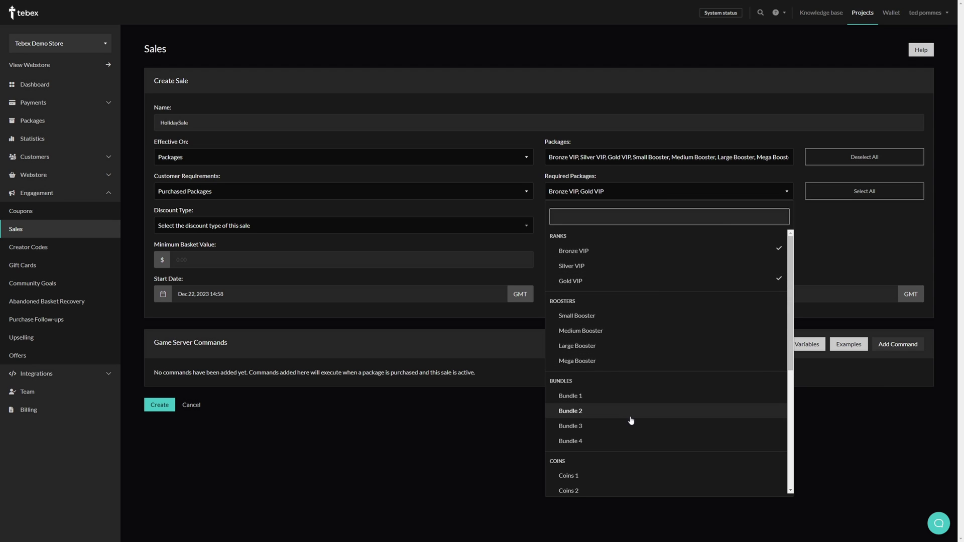
left_click(800, 263)
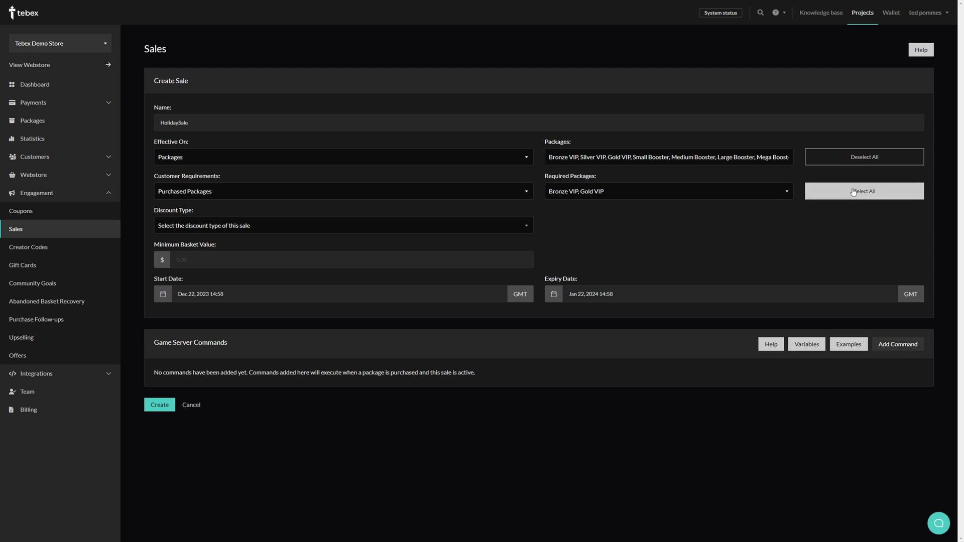
Set a 10% percentage discount and confirm the start and expiry dates.
left_click(522, 227)
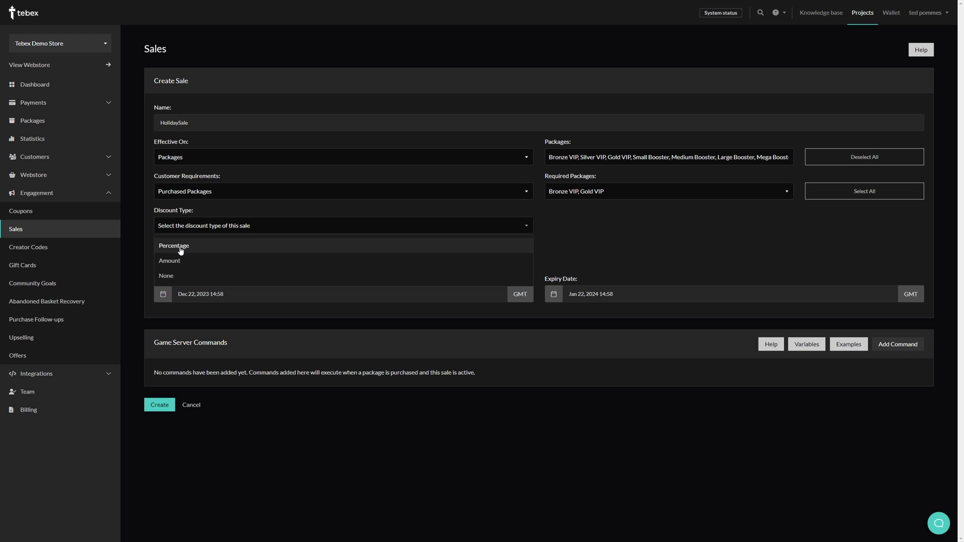
left_click(181, 251)
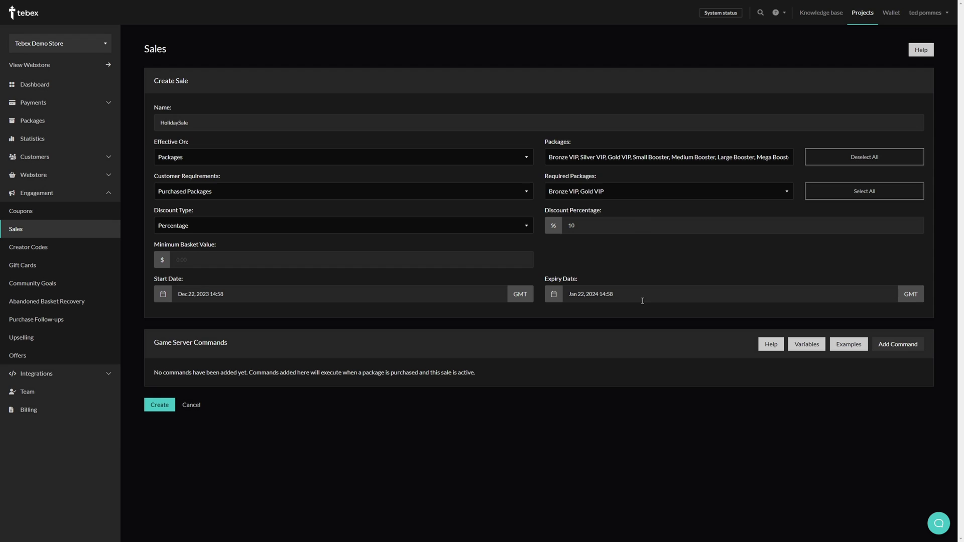
left_click(390, 297)
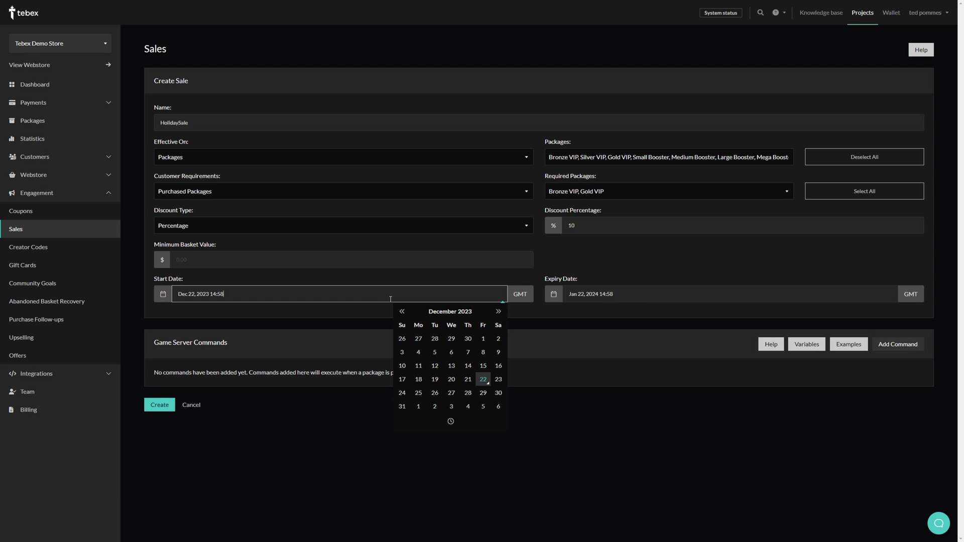
left_click(615, 294)
left_click(260, 350)
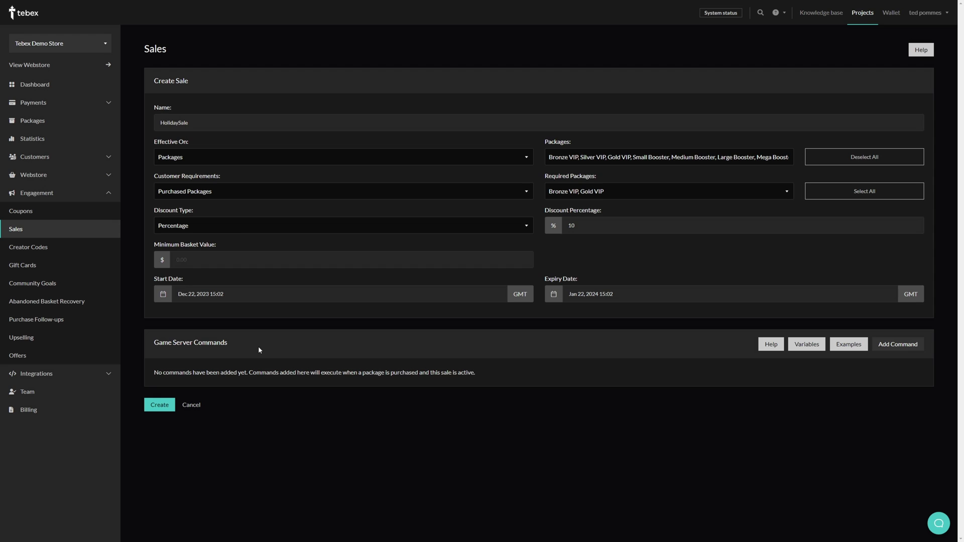
Add a thank-you say command that runs on purchase, then create the sale.
left_click(896, 345)
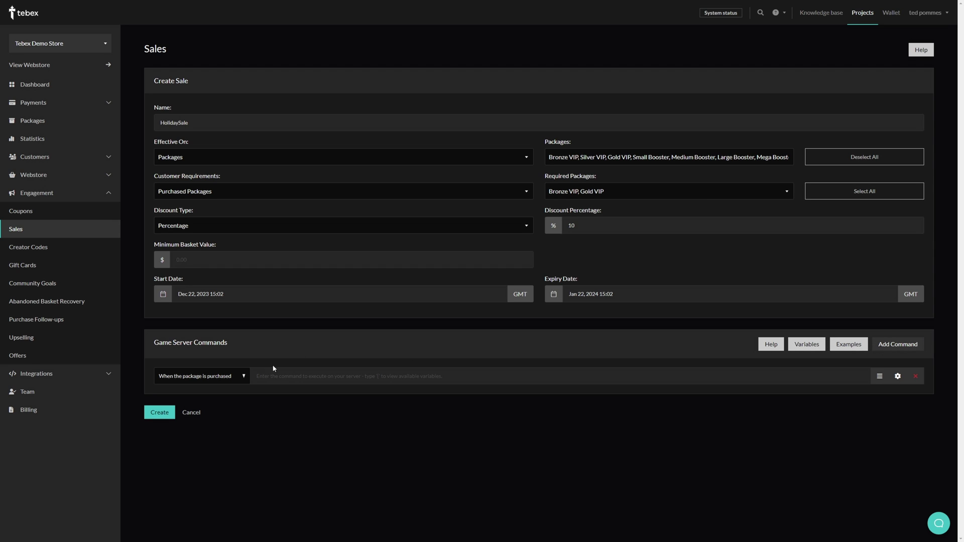
left_click(244, 376)
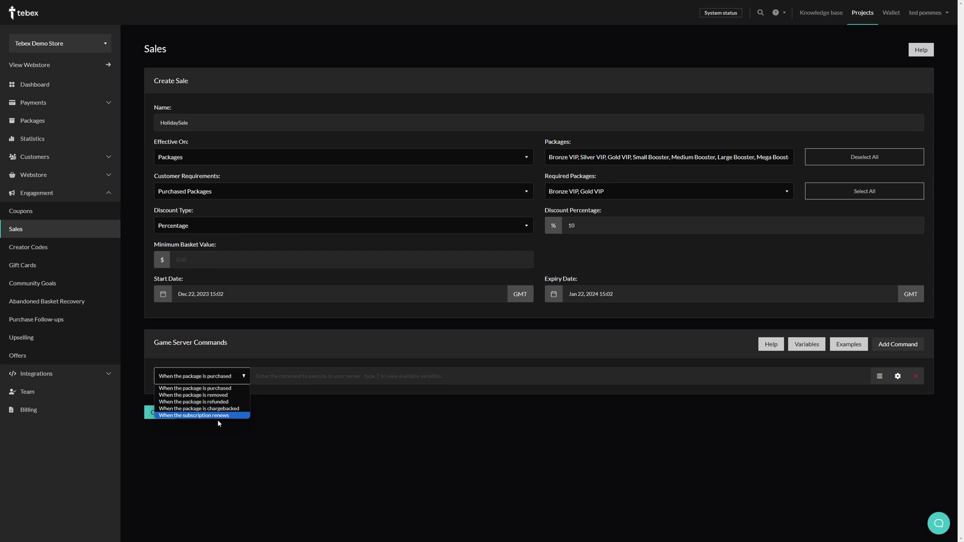
left_click(294, 348)
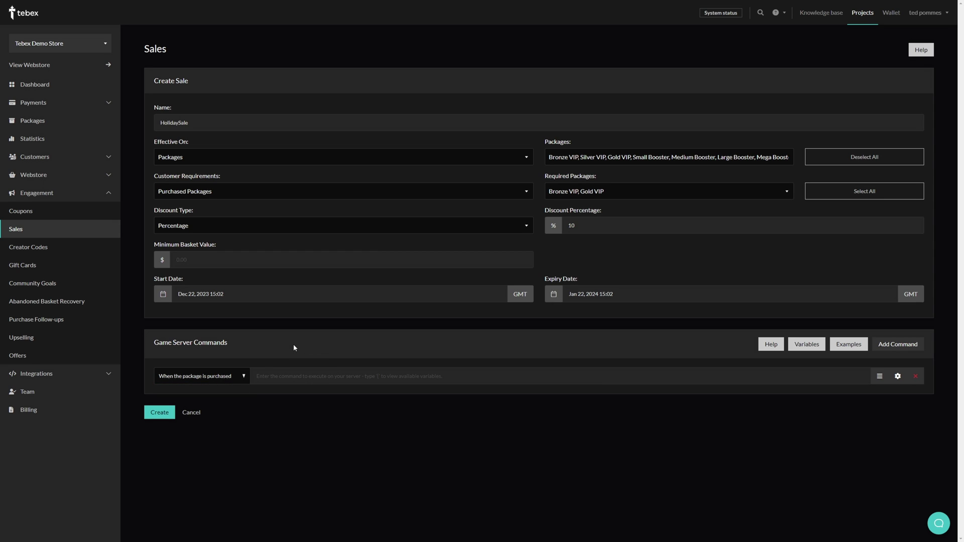
left_click(268, 378)
type("say Thank you ____")
left_click(160, 413)
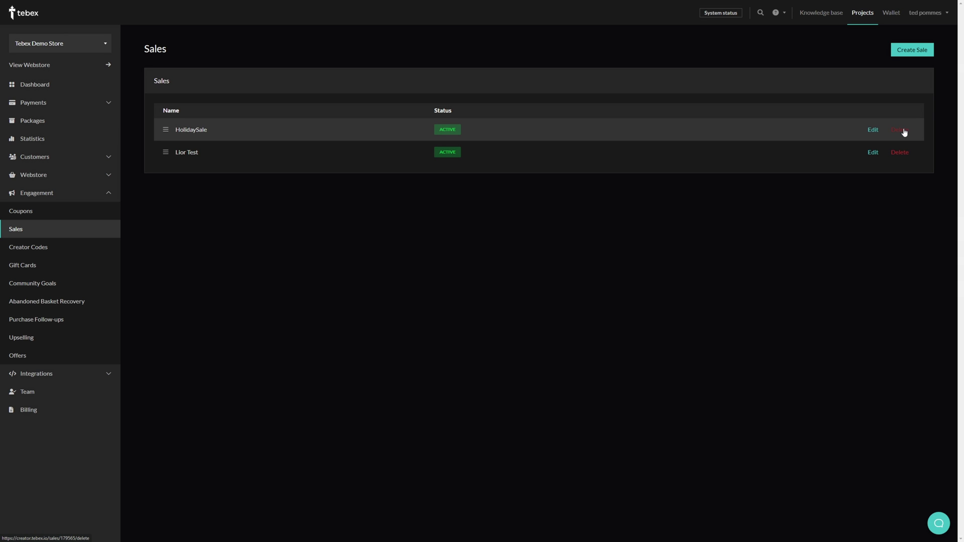
Open HolidaySale for editing.
left_click(873, 130)
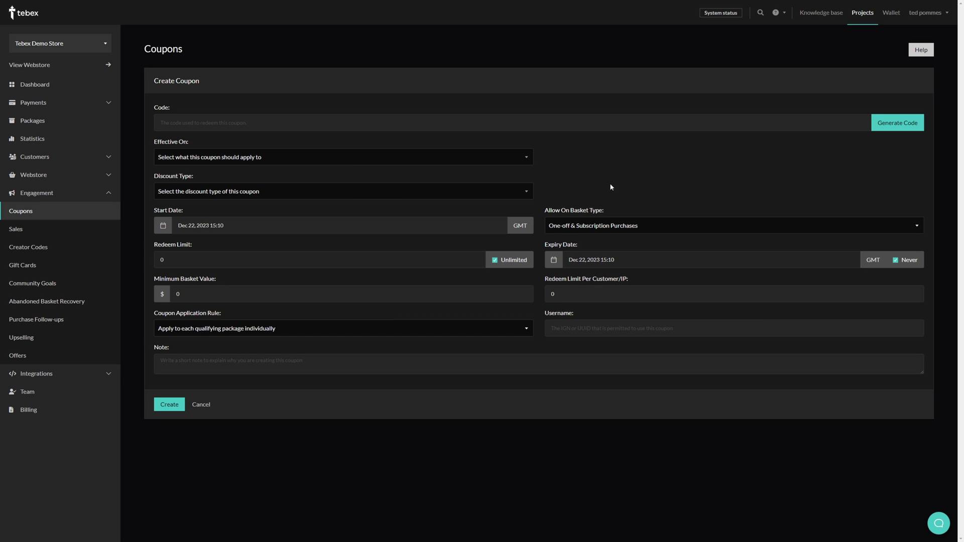
Enter a coupon code, then replace it with a randomly generated one.
left_click(320, 121)
type("MyCoupon1")
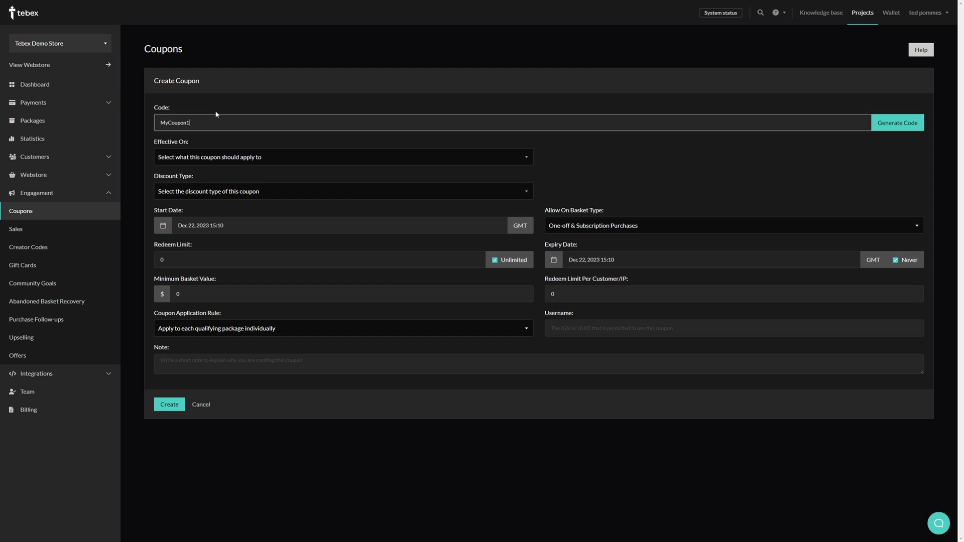
left_click(887, 125)
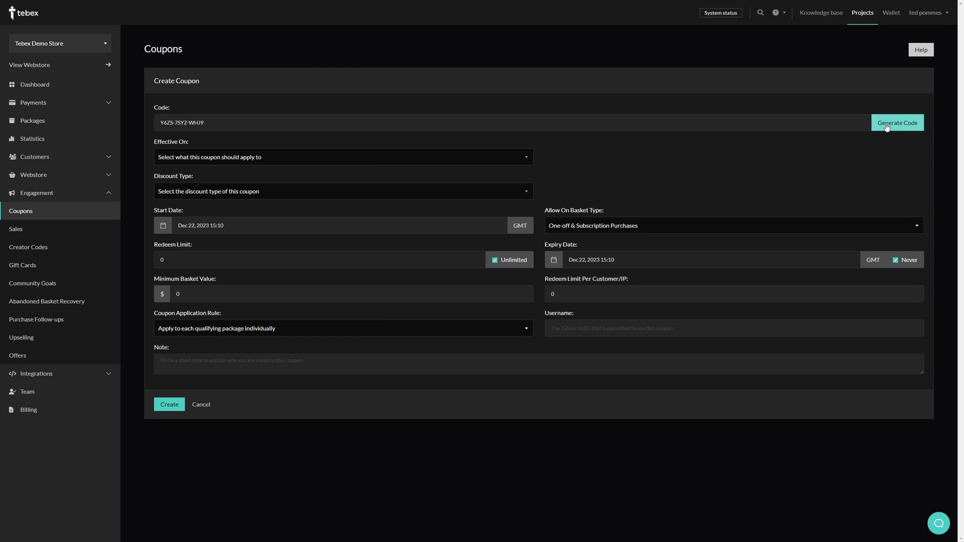
left_click(887, 127)
left_click(885, 129)
Limit the coupon to the Bronze VIP package.
left_click(527, 161)
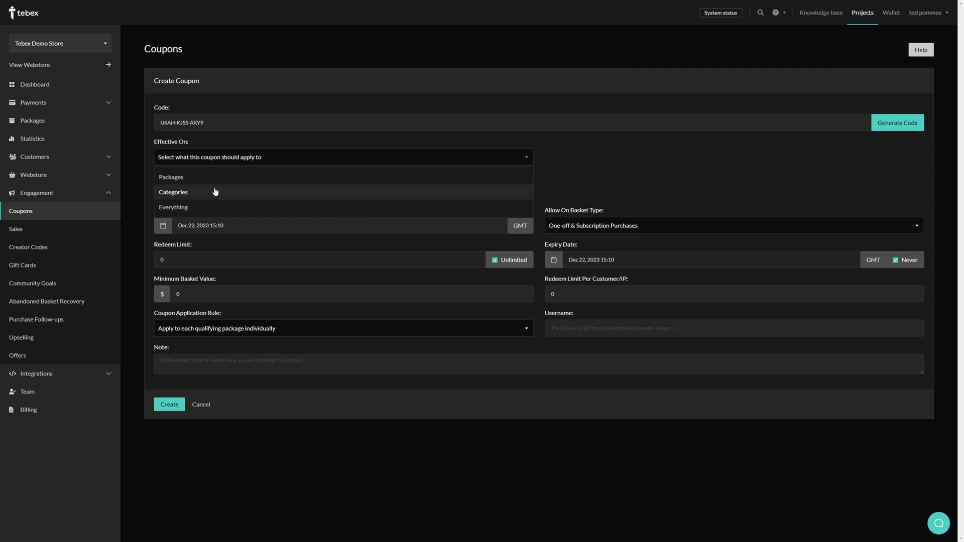
left_click(205, 178)
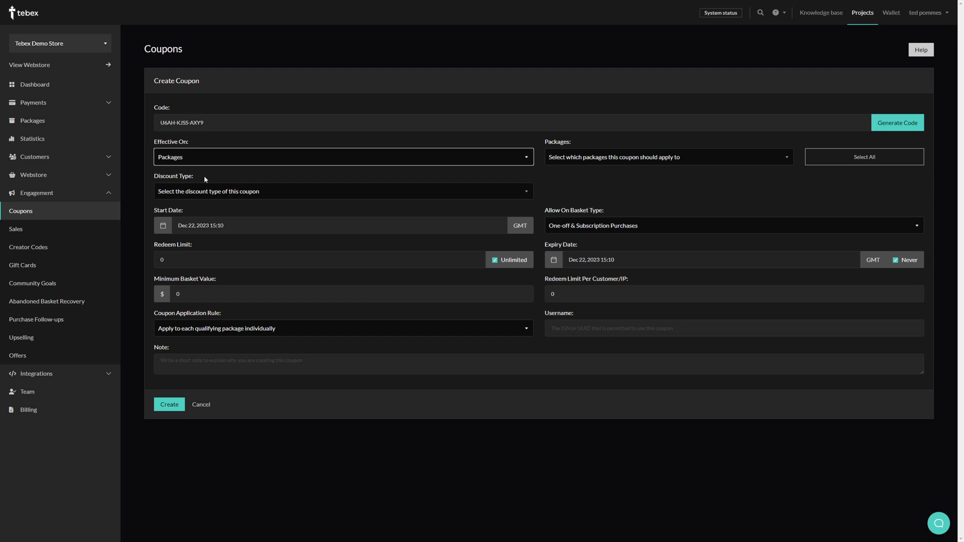
left_click(647, 159)
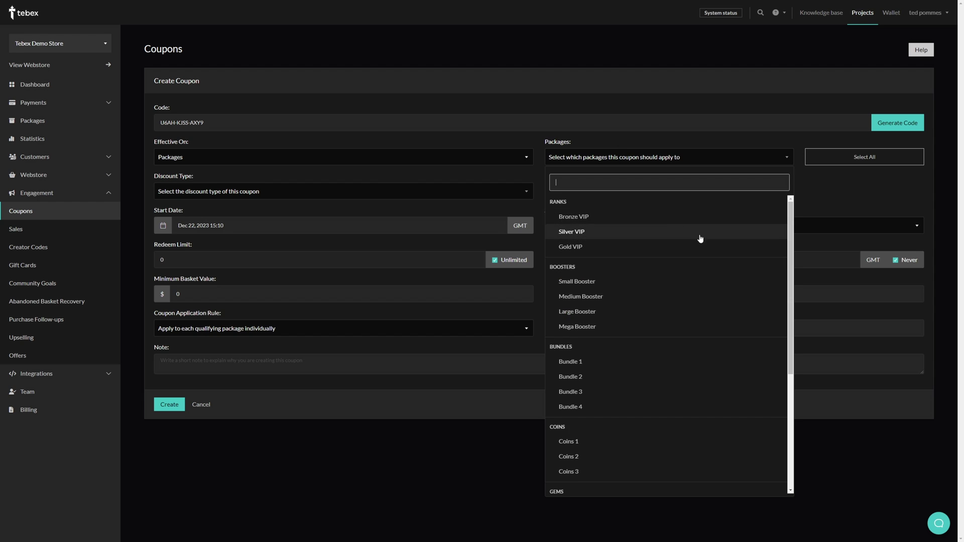
left_click(594, 224)
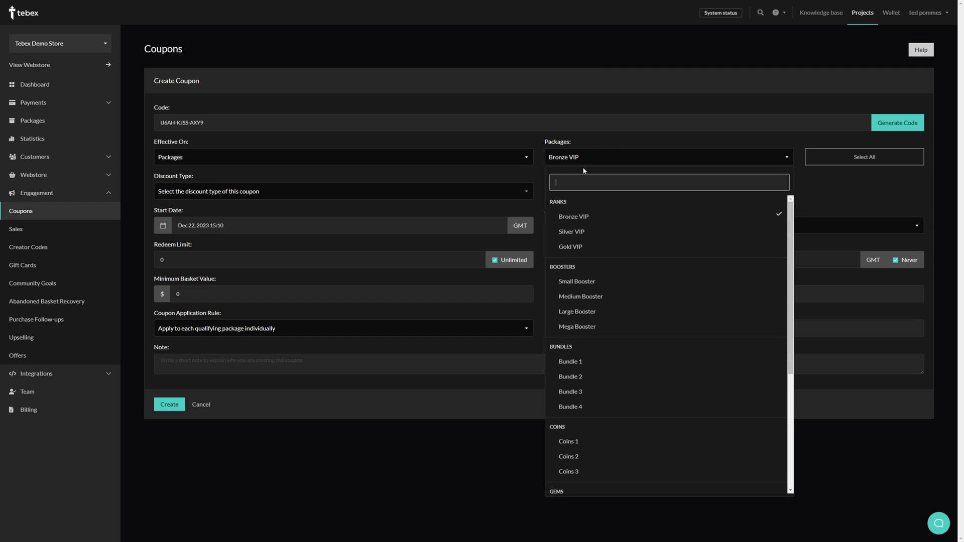
left_click(847, 196)
Set the discount type to Percentage with a value of 10.
left_click(238, 191)
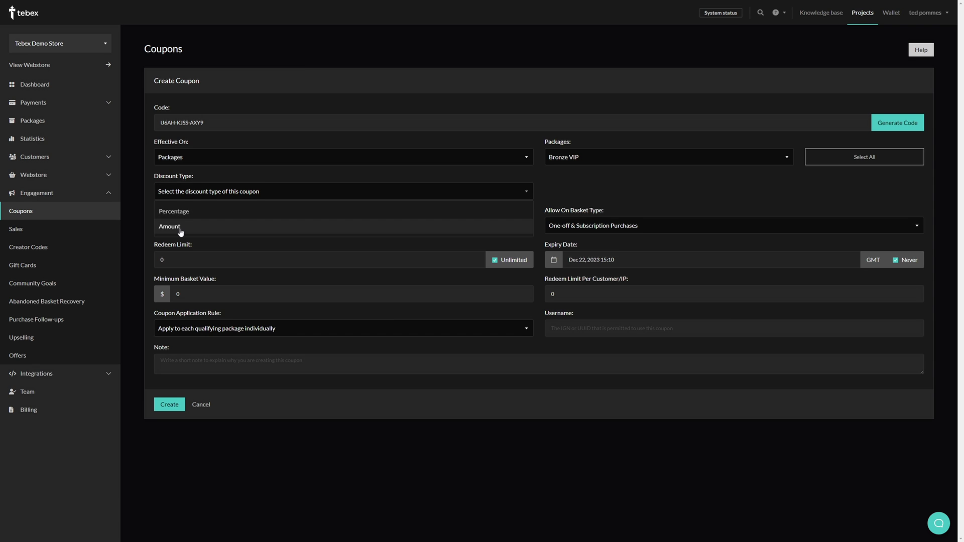
left_click(174, 212)
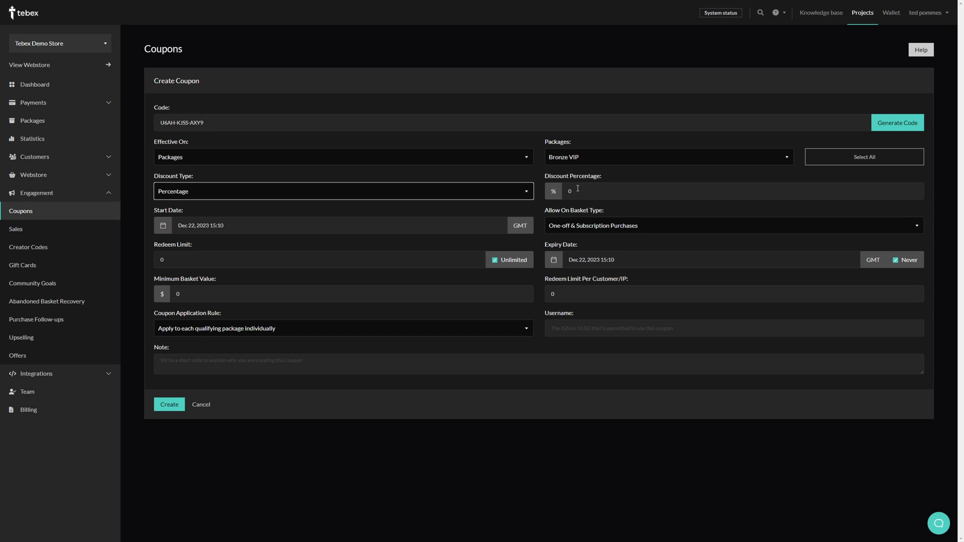
left_click_drag(577, 190, 549, 194)
type("10")
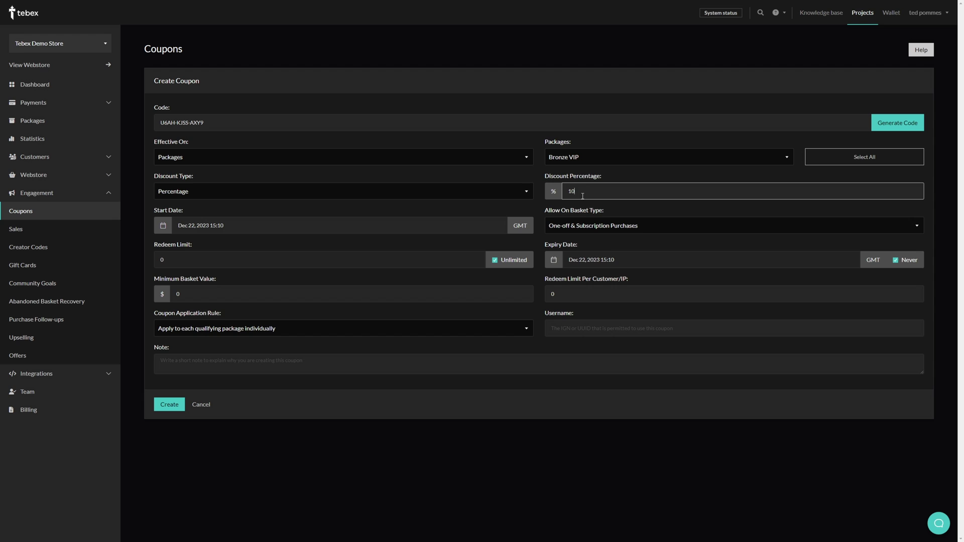
left_click(179, 226)
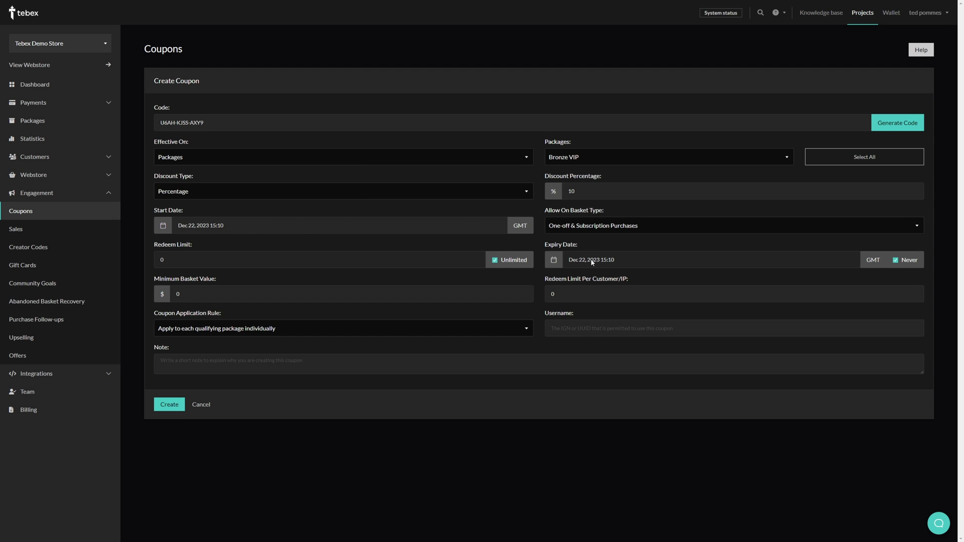
left_click(452, 225)
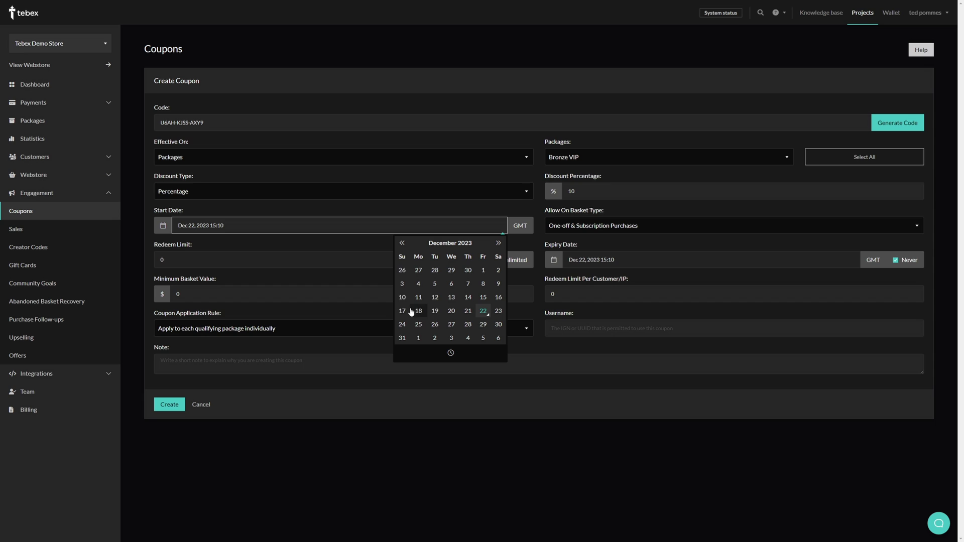
mouse_move(221, 225)
left_mouse_down()
mouse_move(213, 226)
mouse_move(231, 226)
left_mouse_up()
left_click(340, 420)
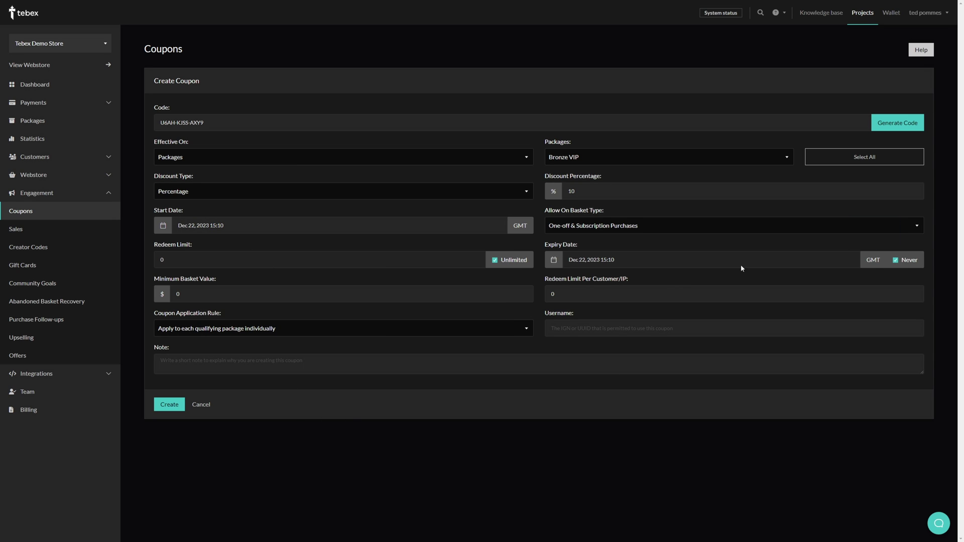
left_click(888, 261)
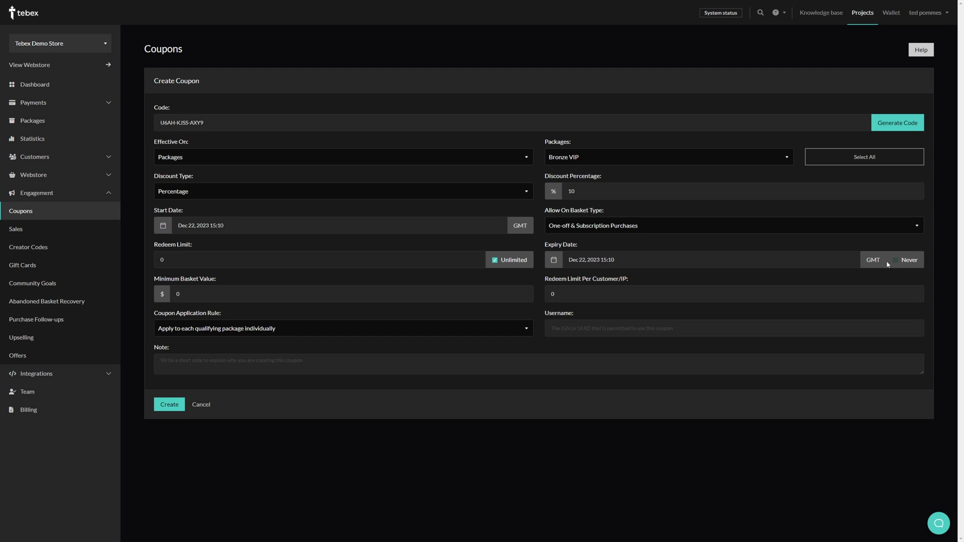
left_click(590, 260)
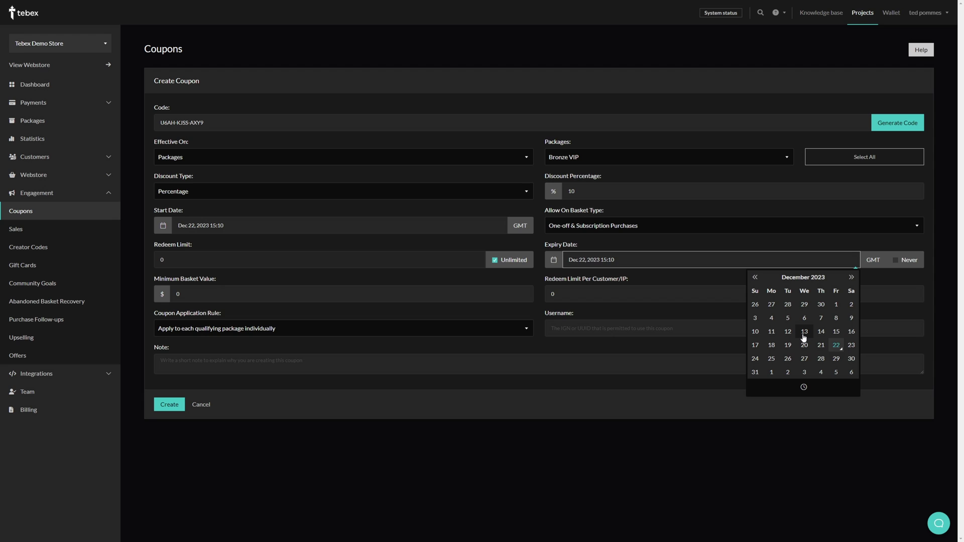
key("Escape")
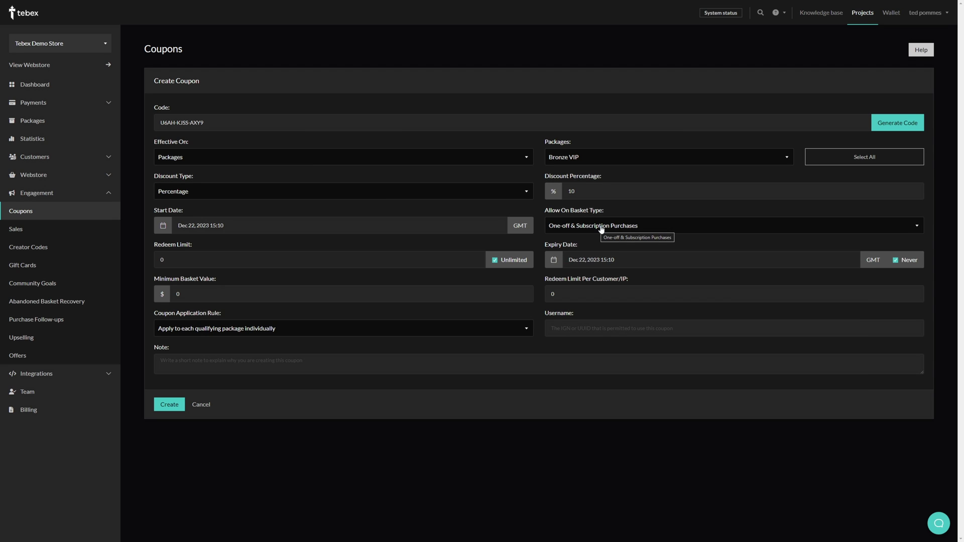
left_click(602, 229)
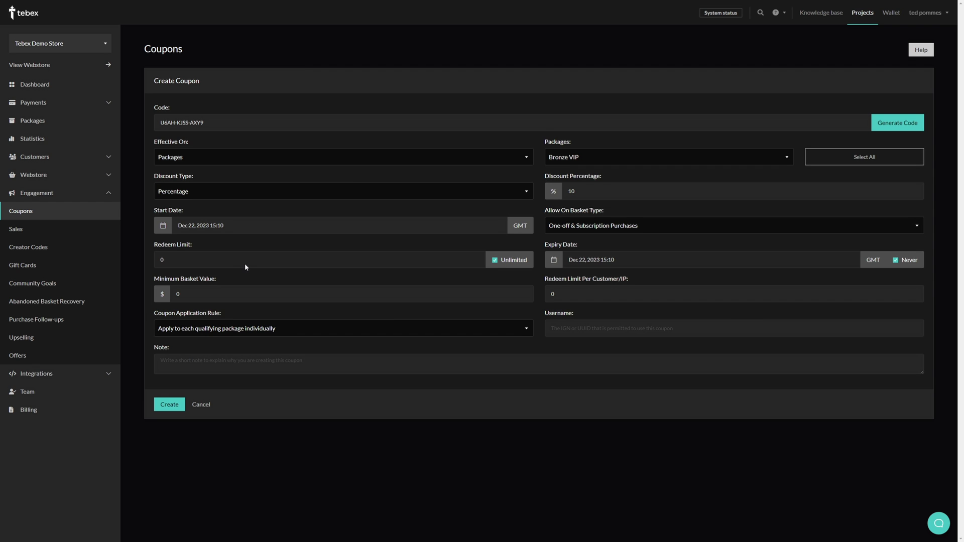
Turn off unlimited redemptions and cap the coupon at 10 uses, 1 per customer.
left_click(495, 261)
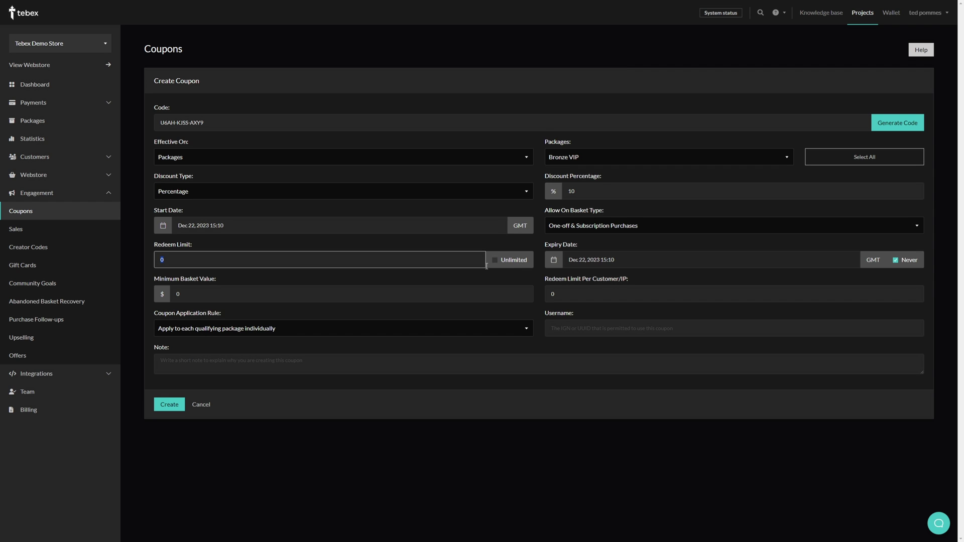
type("10")
key("BackSpace")
left_click(177, 274)
left_click(176, 260)
left_click(184, 125)
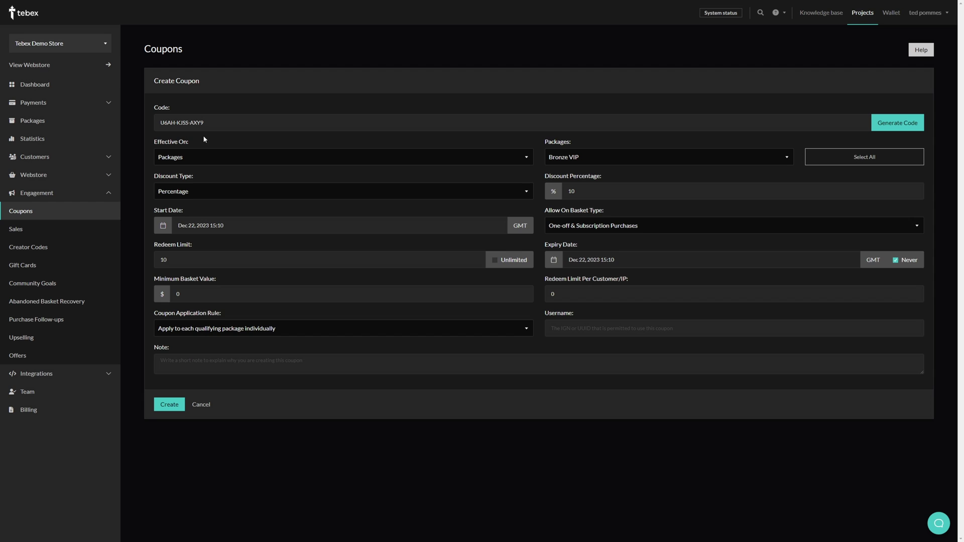
double_click(564, 295)
type("1")
Keep the per-package application rule and leave the allowed username empty.
left_click(332, 329)
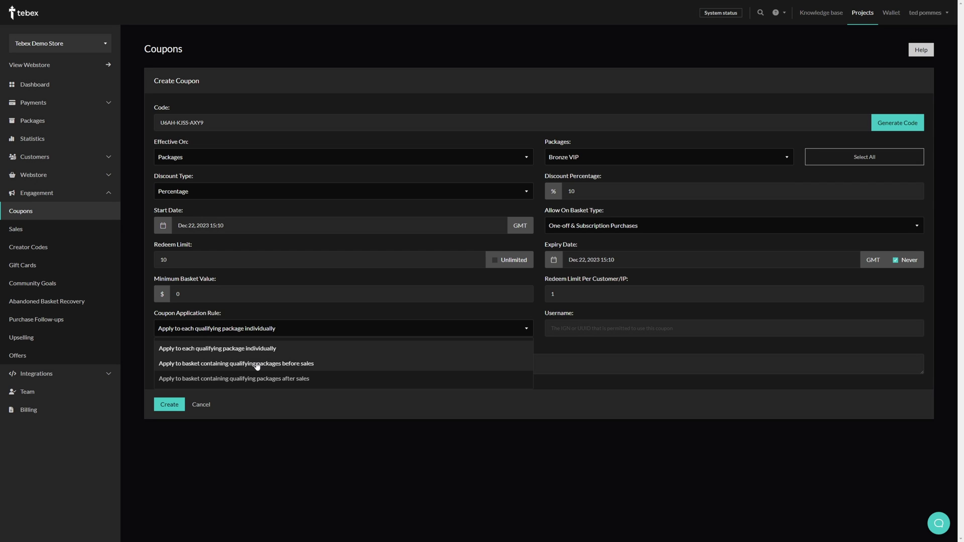
left_click(295, 349)
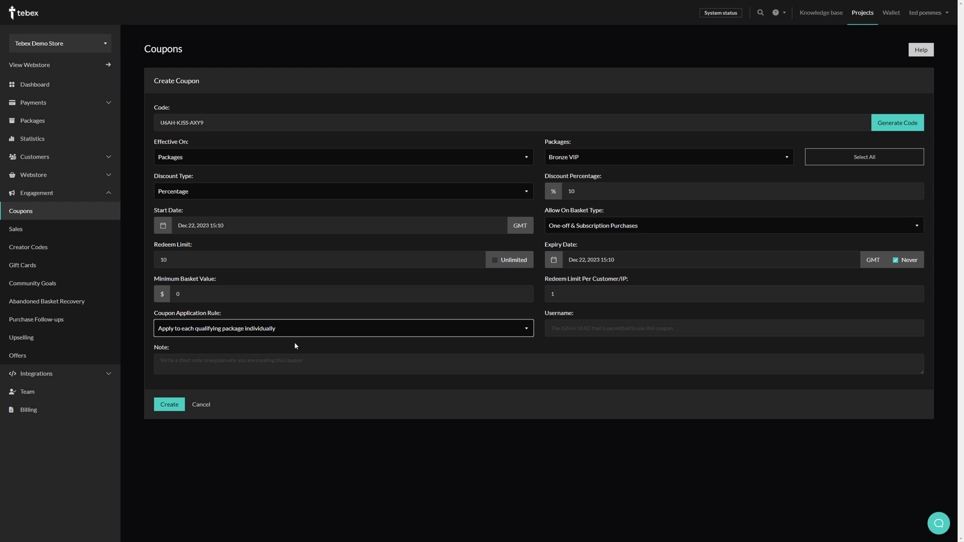
left_click(614, 320)
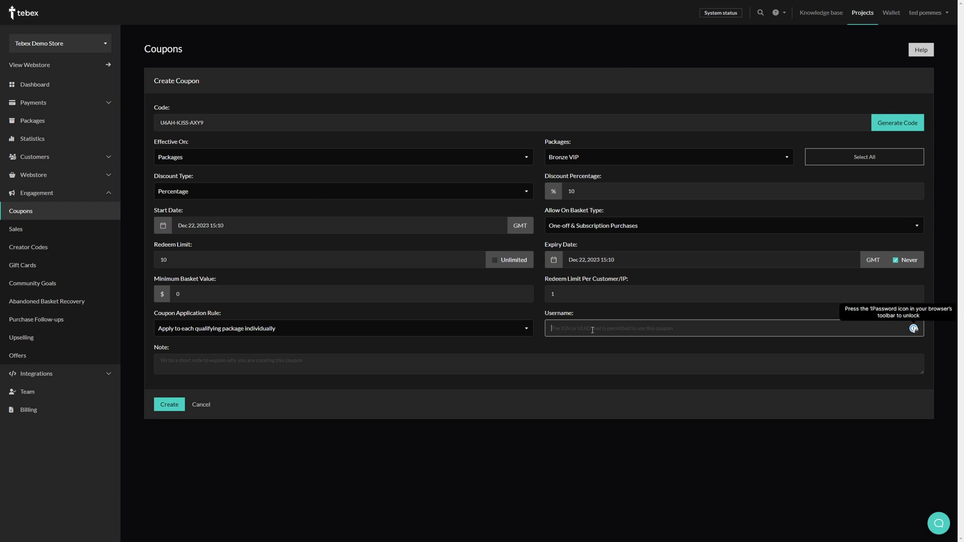
type("TebexAcademy")
left_click(561, 348)
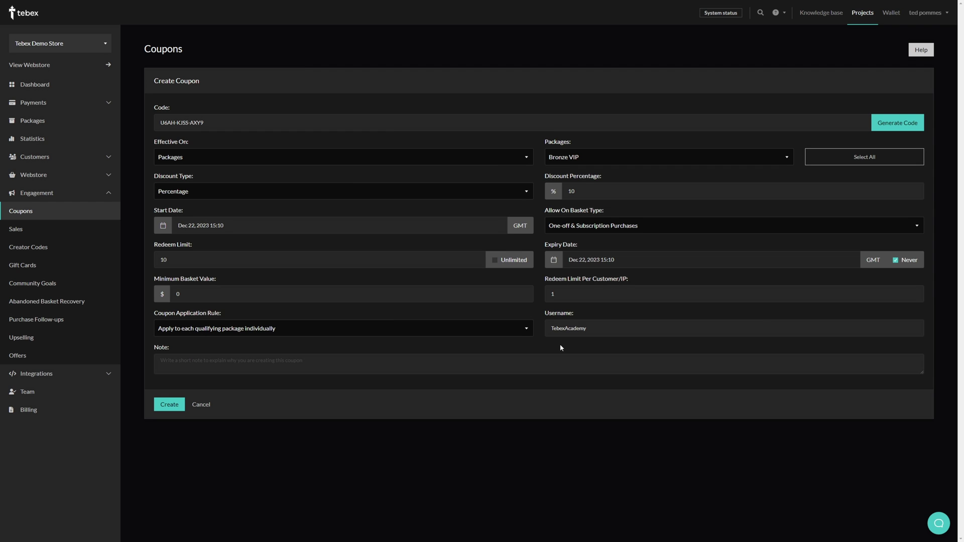
key("ctrl+a")
key("BackSpace")
key("Tab")
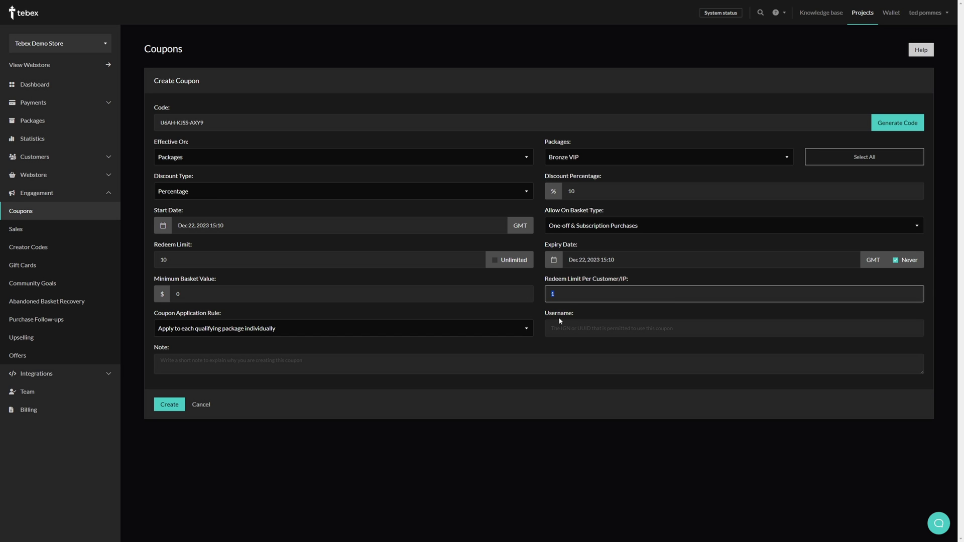
Add the note '10 customers - 10% off' and create the coupon.
left_click(190, 367)
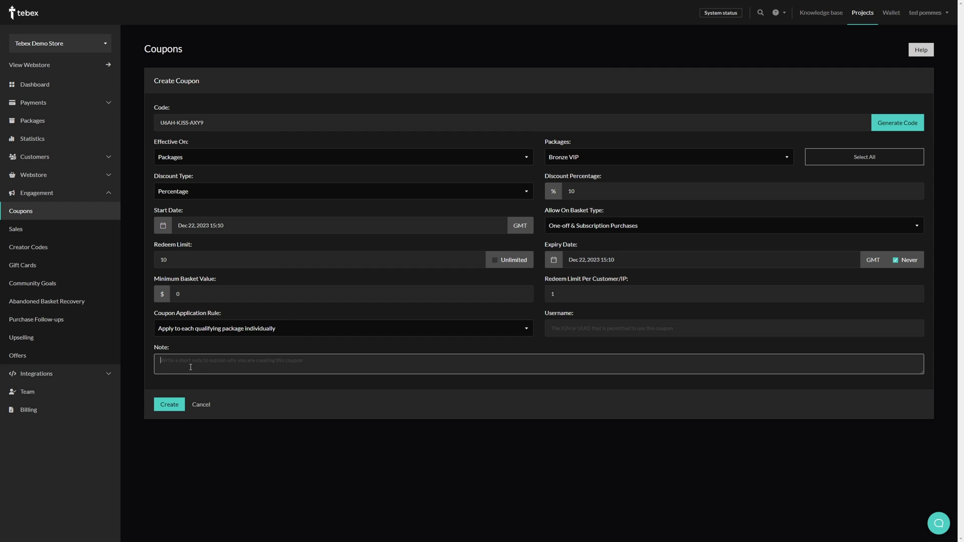
type("10 customers - 10% off")
left_click(201, 387)
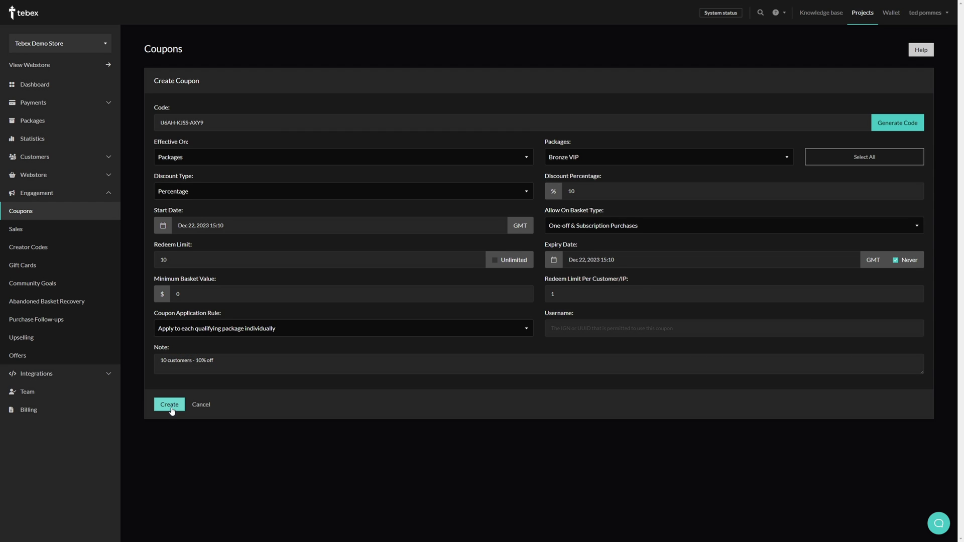
left_click(170, 408)
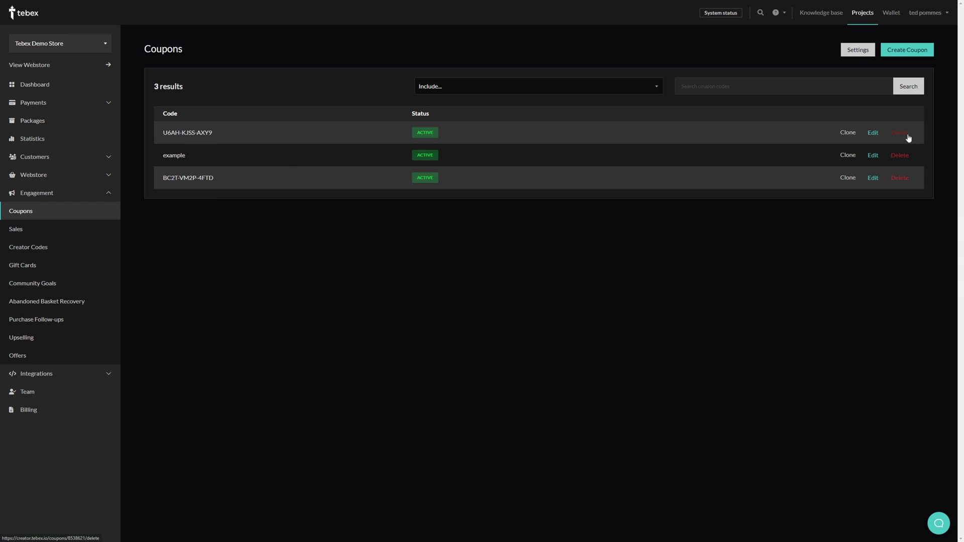
left_click(873, 133)
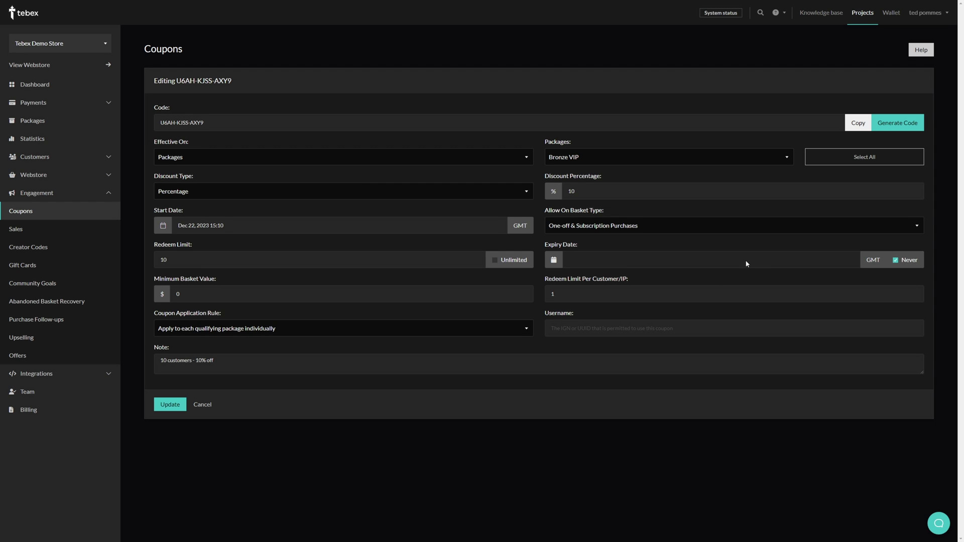
key("alt+Left")
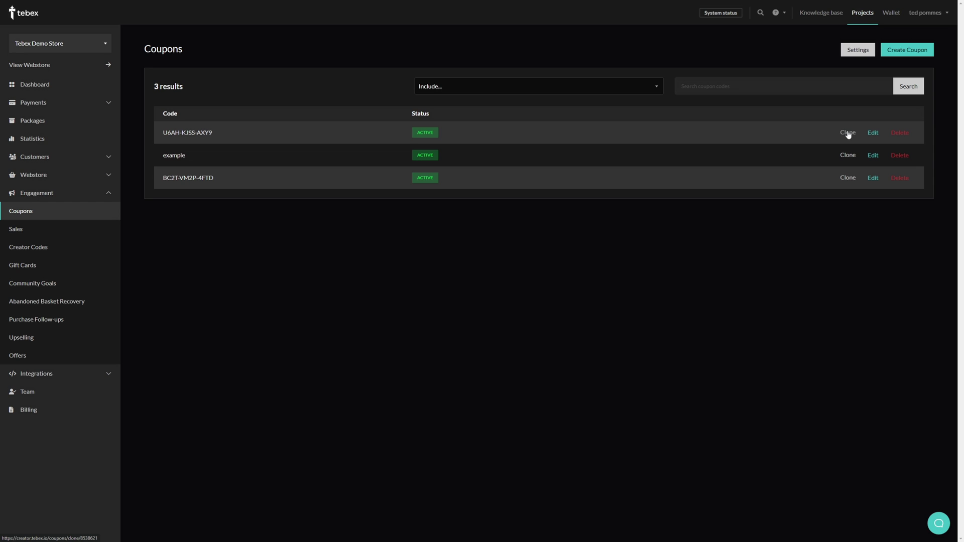
left_click(849, 135)
left_click(896, 126)
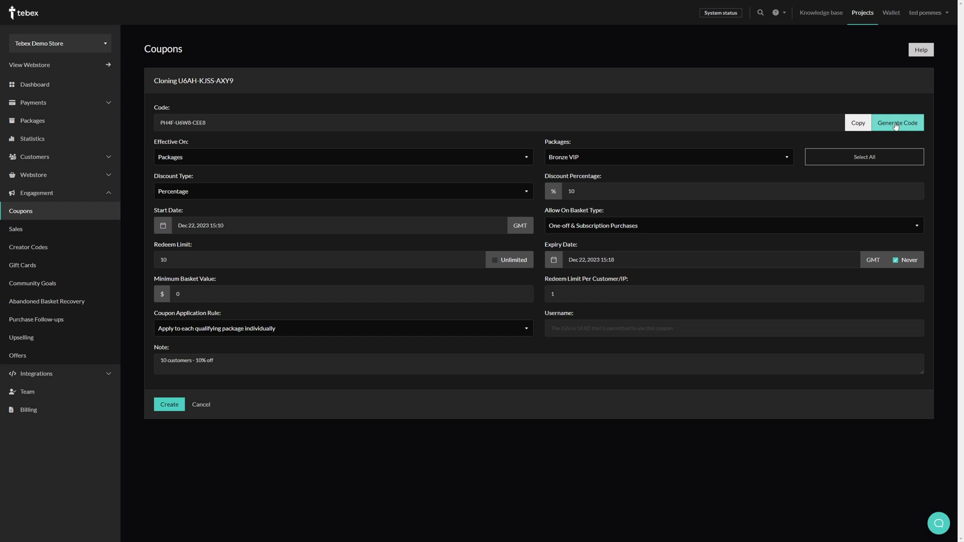
left_click(896, 126)
left_click(896, 126)
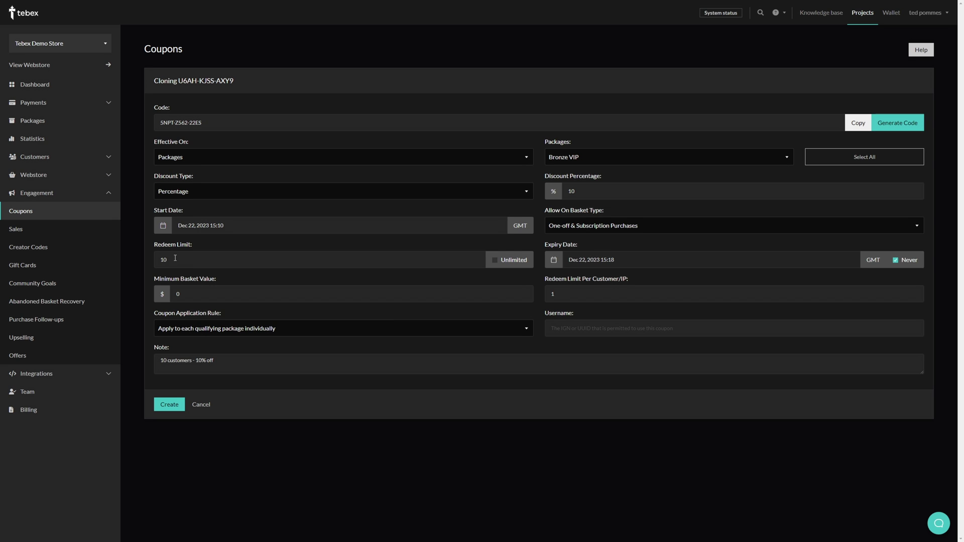
left_click_drag(174, 260, 134, 258)
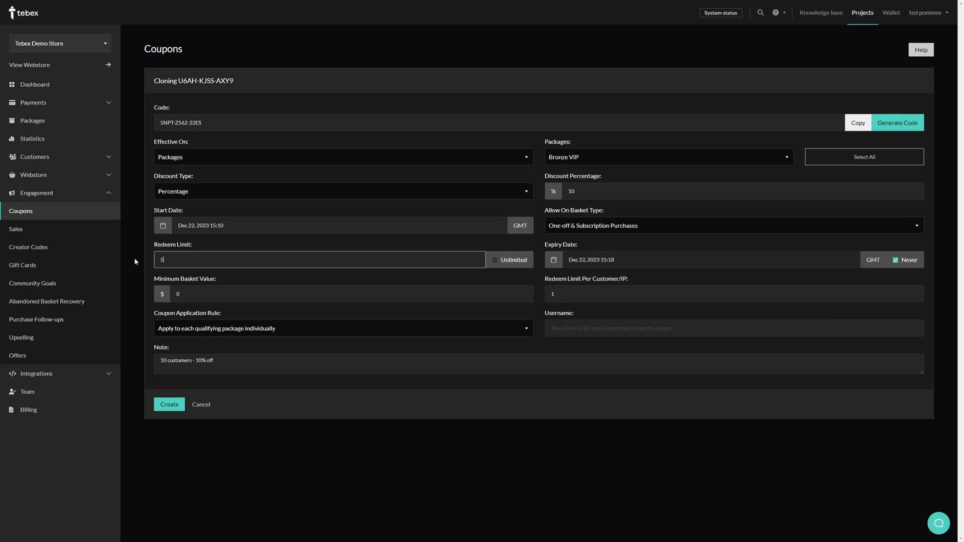
Switch the coupon from Bronze VIP to Silver VIP, note '5 - Silver VIP', and create it.
left_click(618, 157)
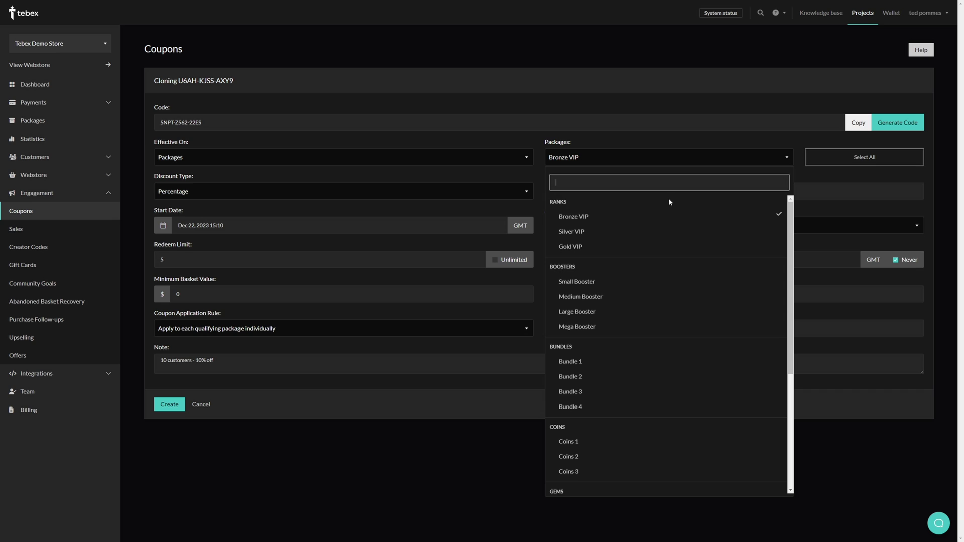
left_click(687, 217)
left_click(641, 232)
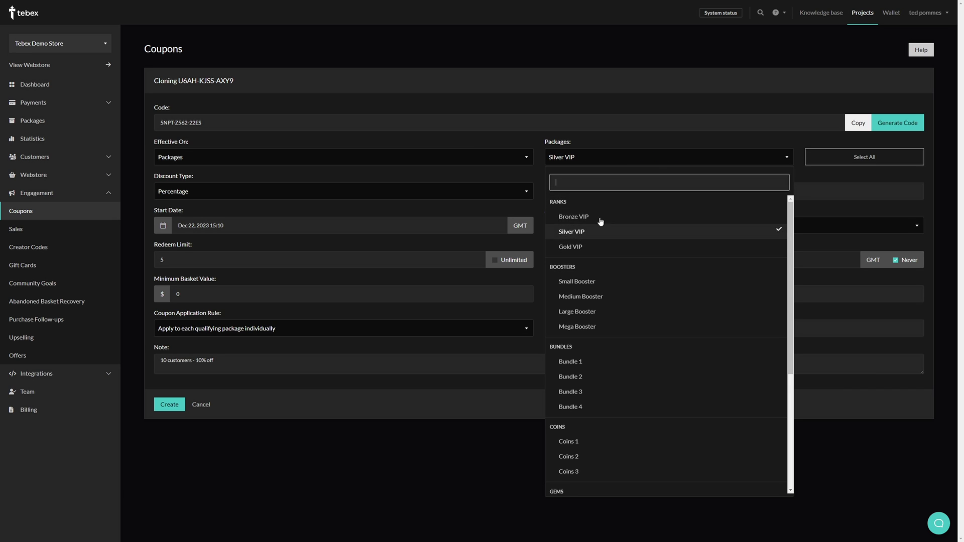
left_click(613, 142)
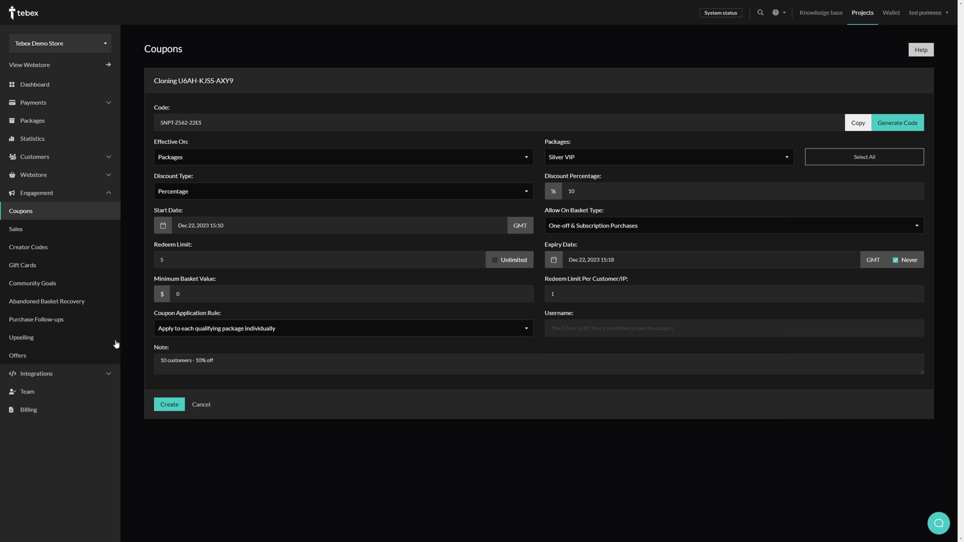
double_click(163, 360)
type("5")
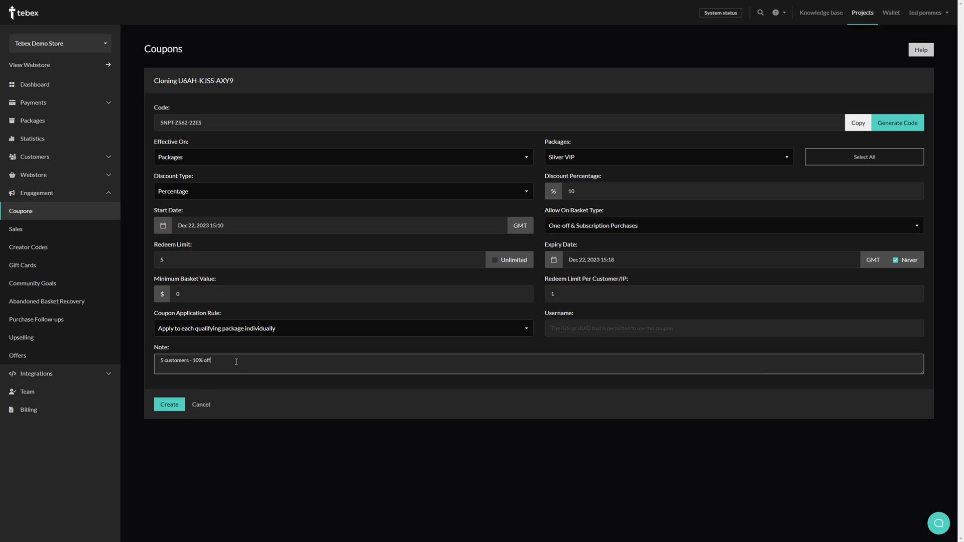
type(" - Silver VIP")
left_click(169, 406)
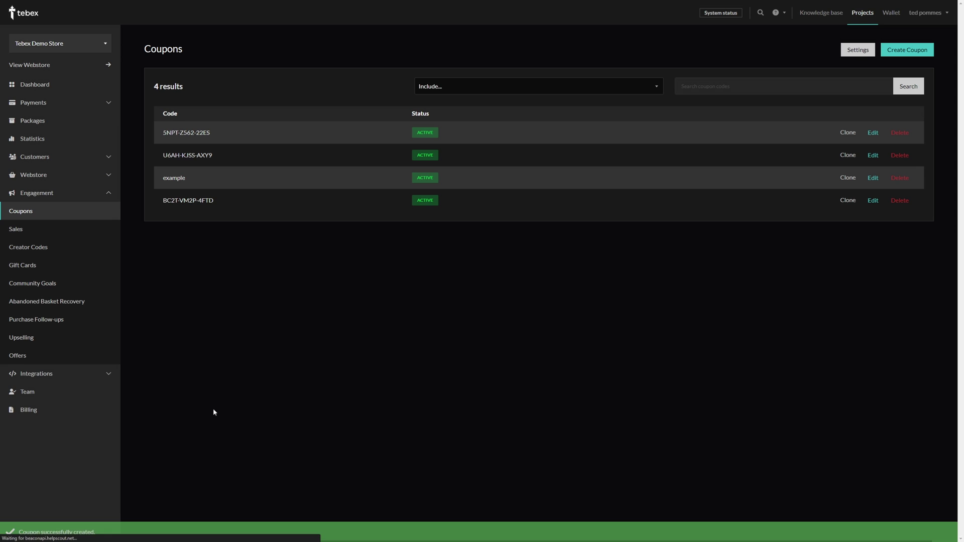
Clone coupon 5NPT-Z562-22ES for Gold VIP, keeping its limit and note, and create it.
left_click(849, 133)
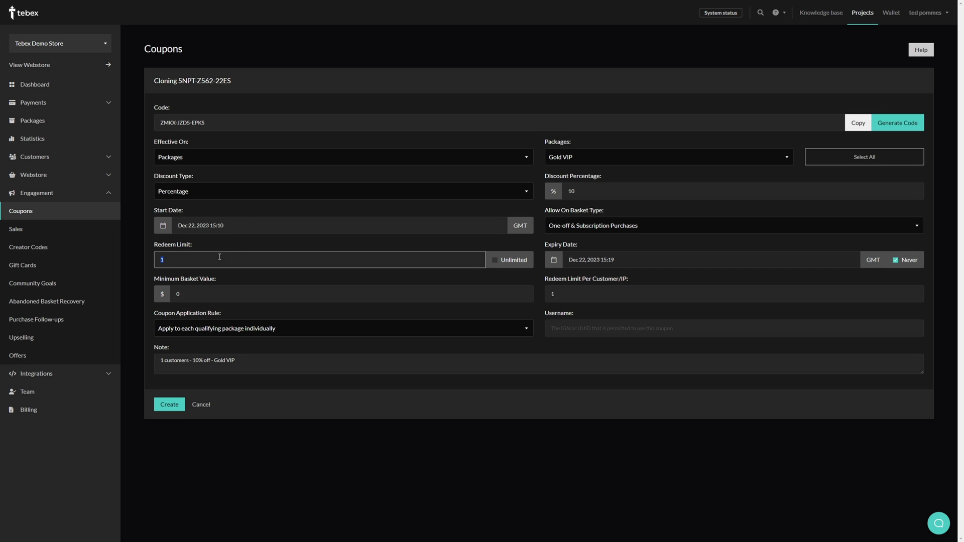
double_click(193, 257)
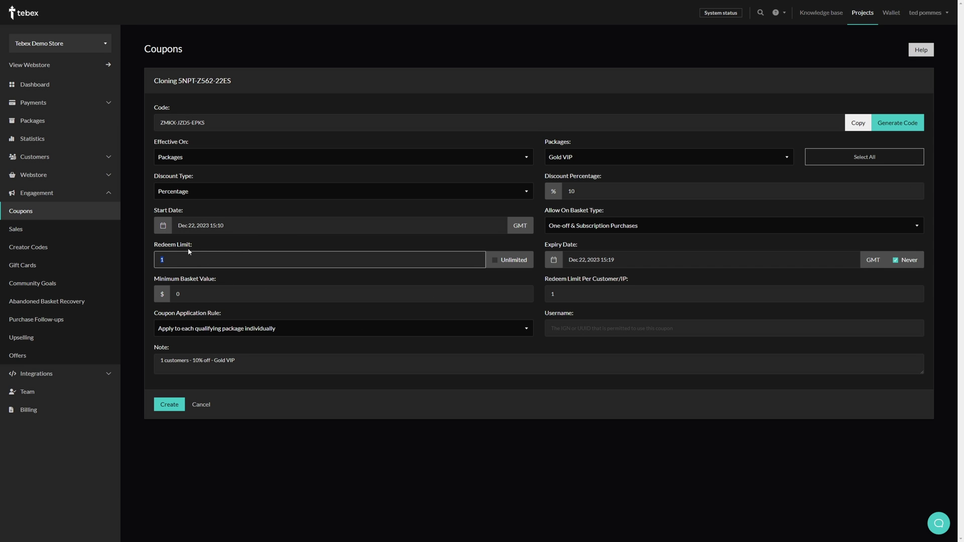
left_click(648, 161)
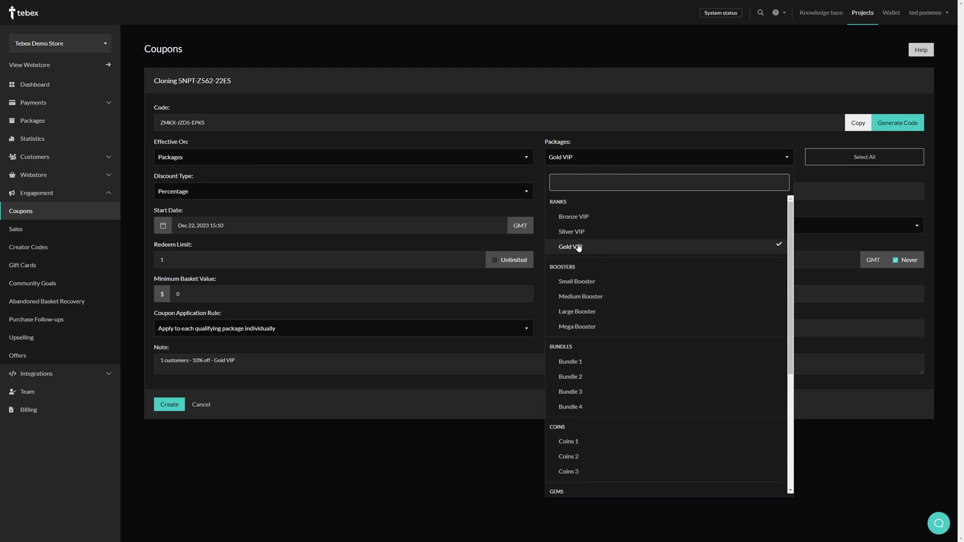
left_click(826, 176)
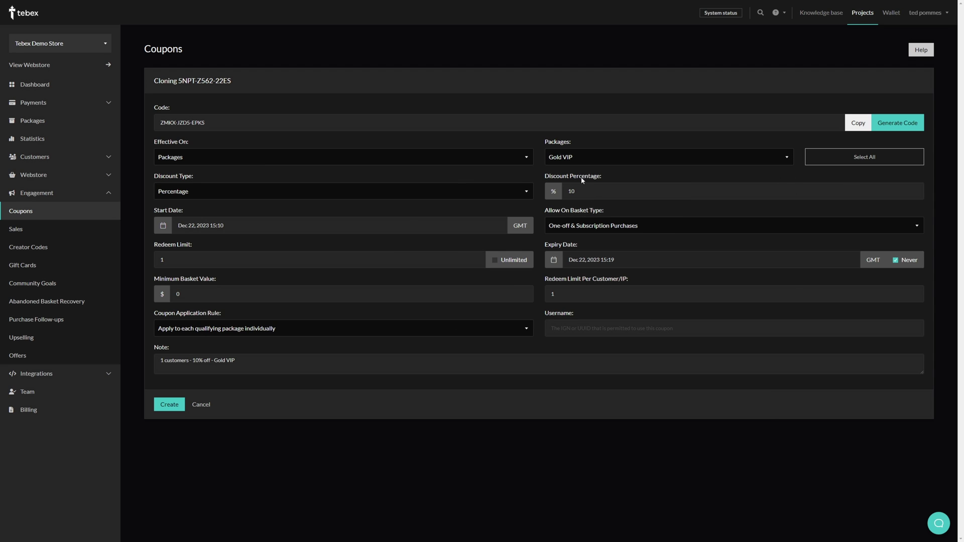
triple_click(302, 373)
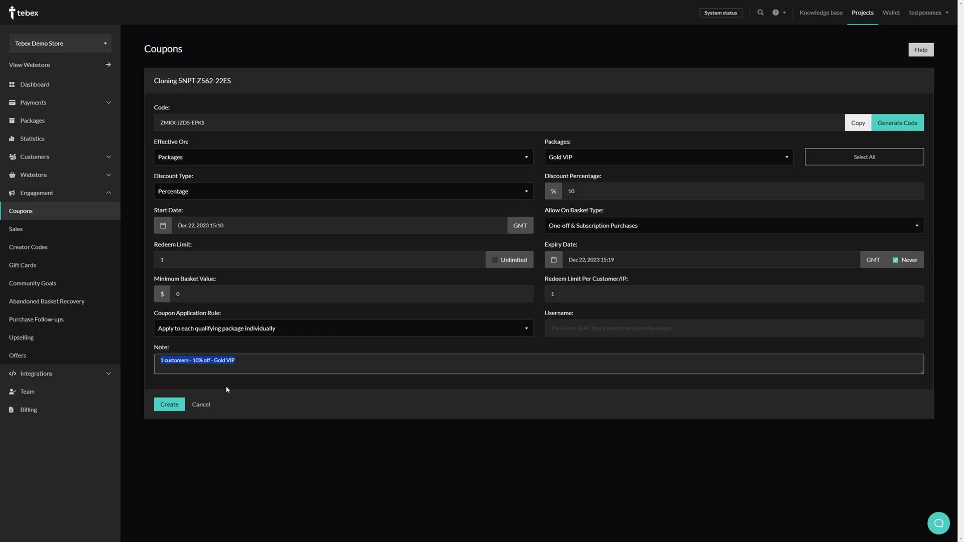
left_click(170, 406)
left_click(170, 406)
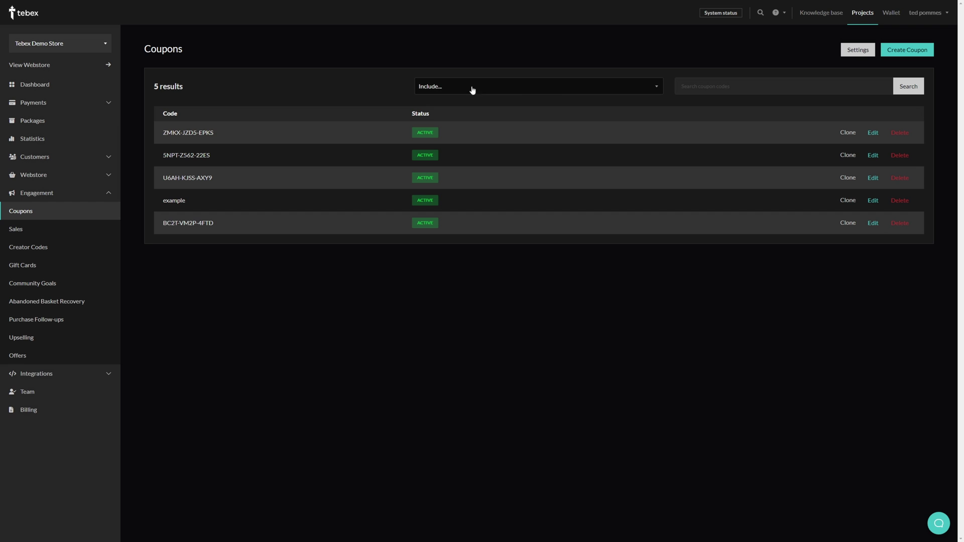
left_click(641, 89)
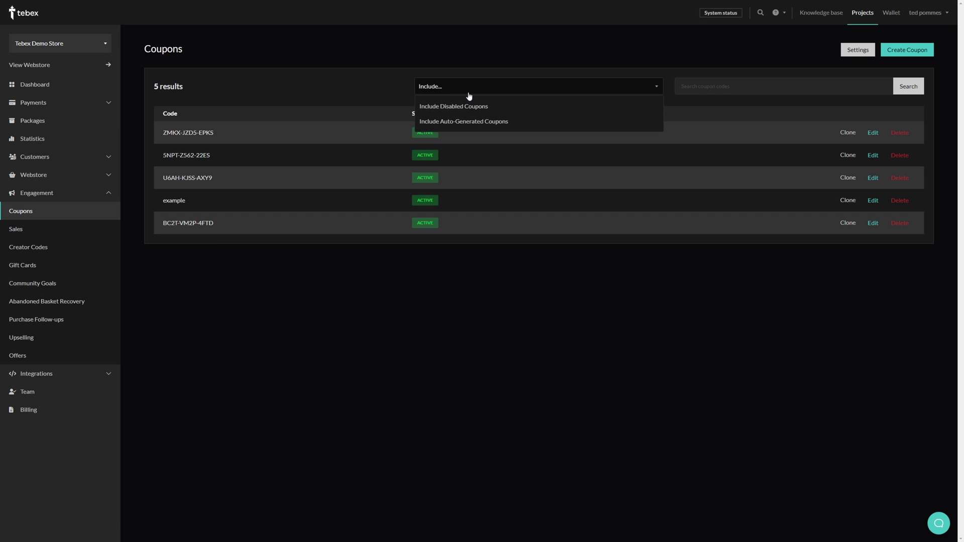
left_click(416, 90)
left_click(686, 86)
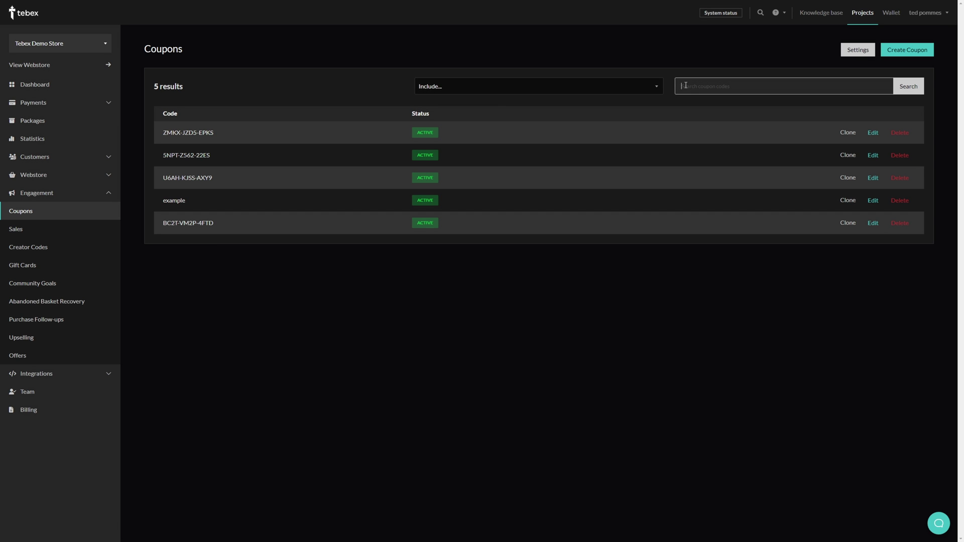
left_click(19, 229)
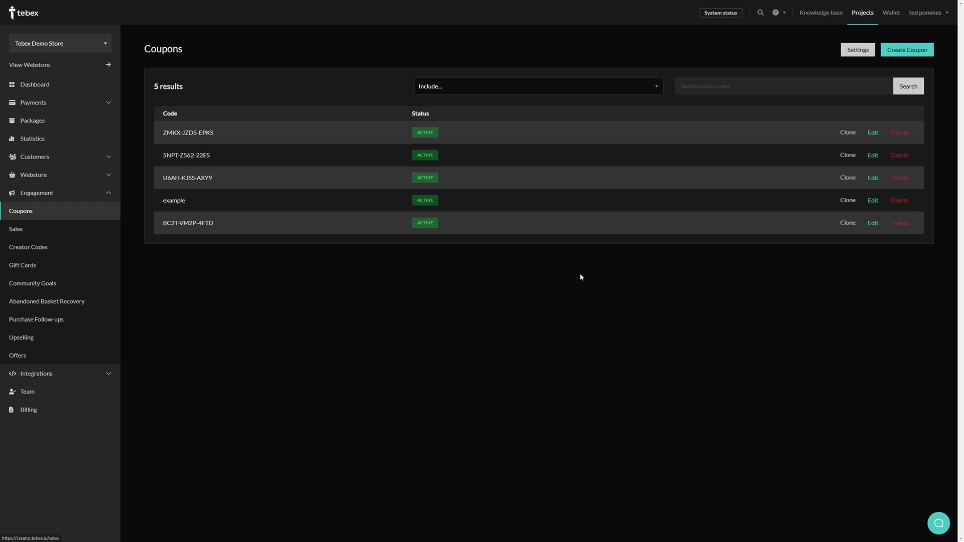
left_click(856, 54)
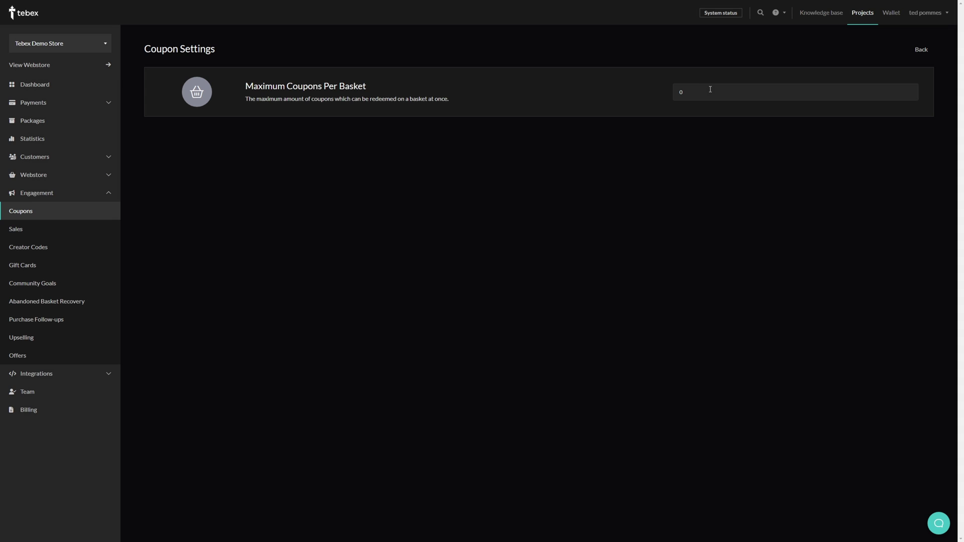
left_click(921, 49)
left_click(205, 187)
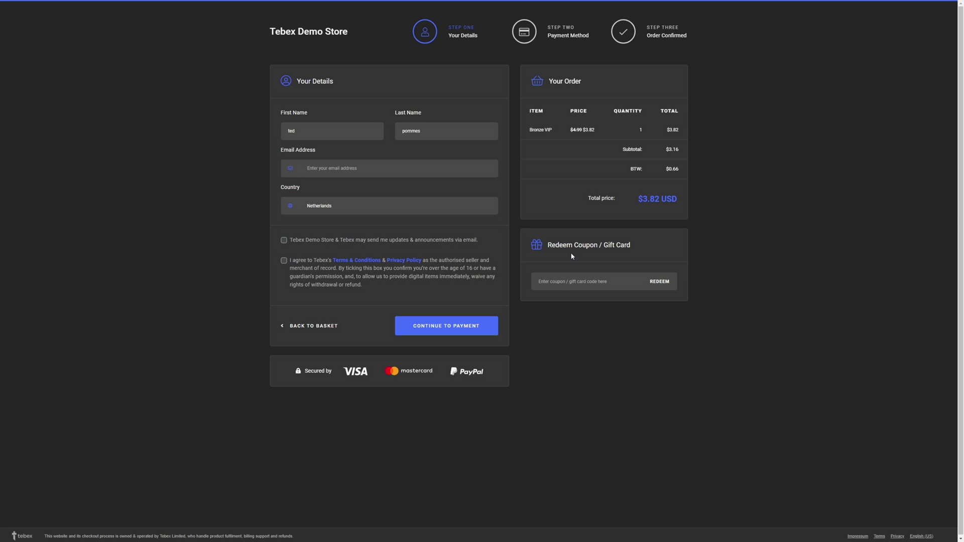
left_click(572, 282)
type("U6AH-KJSS-AXY9")
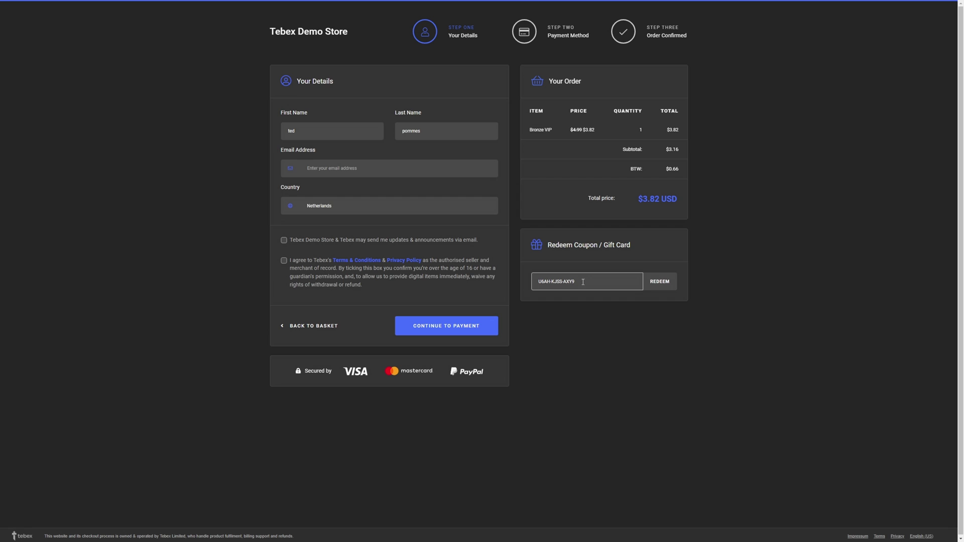
left_click(656, 284)
left_click(627, 282)
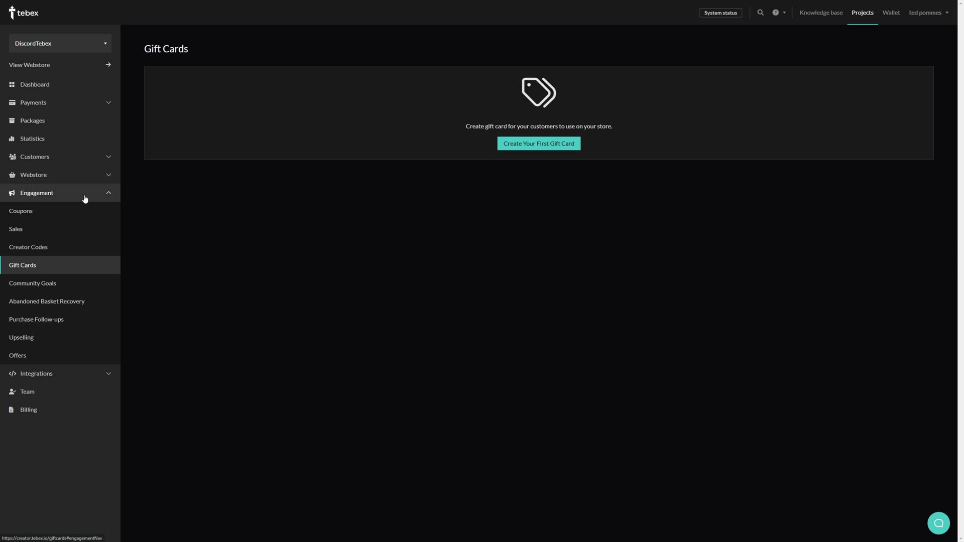
Fill in a new $20 gift card noted 'Gift card demo', expiring Dec 31, 2023 15:24, quantity 1.
left_click(525, 152)
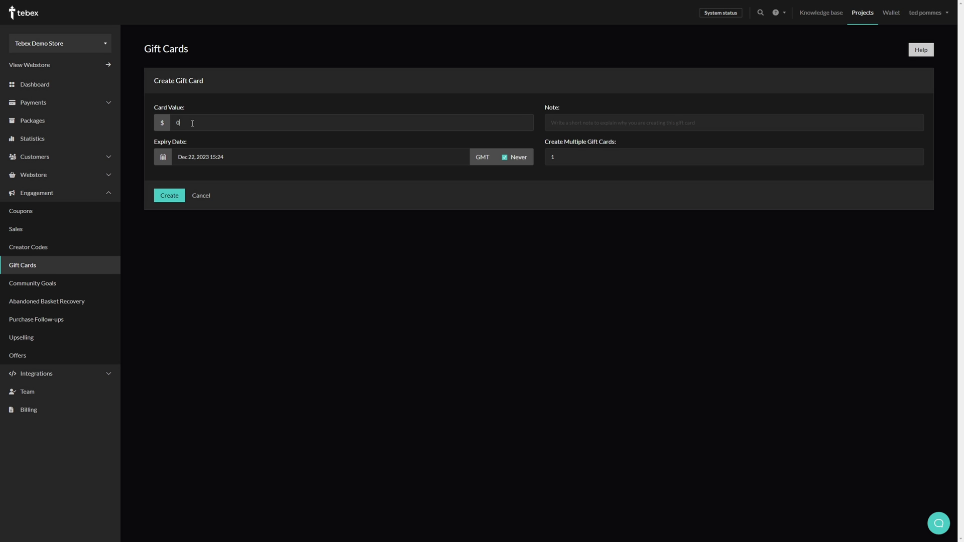
left_click(192, 123)
type("20")
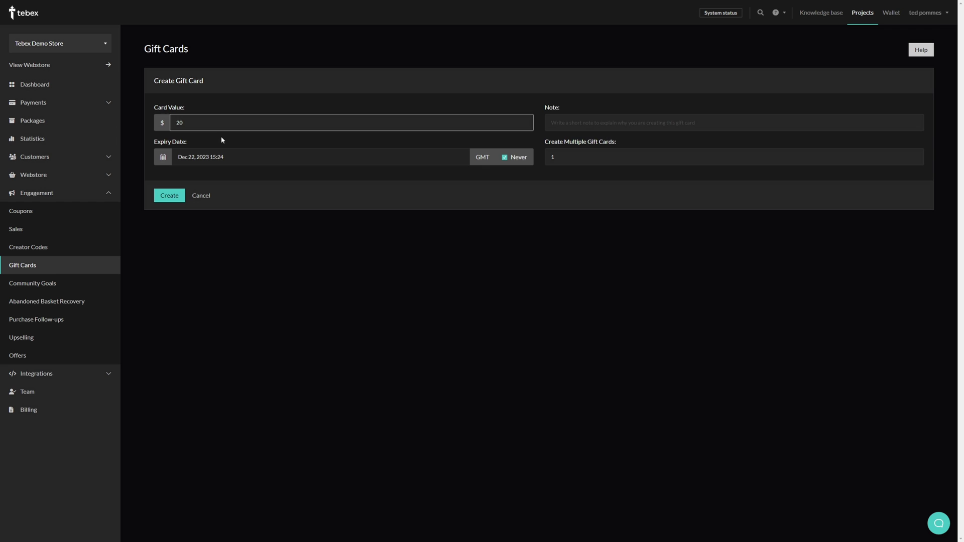
left_click(594, 121)
type("Gift card demo")
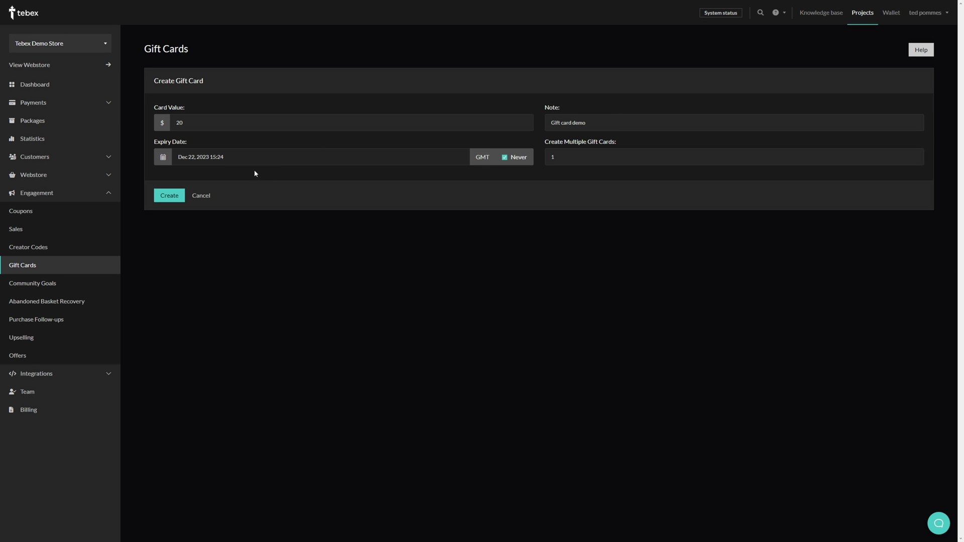
left_click(505, 157)
left_click(439, 158)
left_click(365, 269)
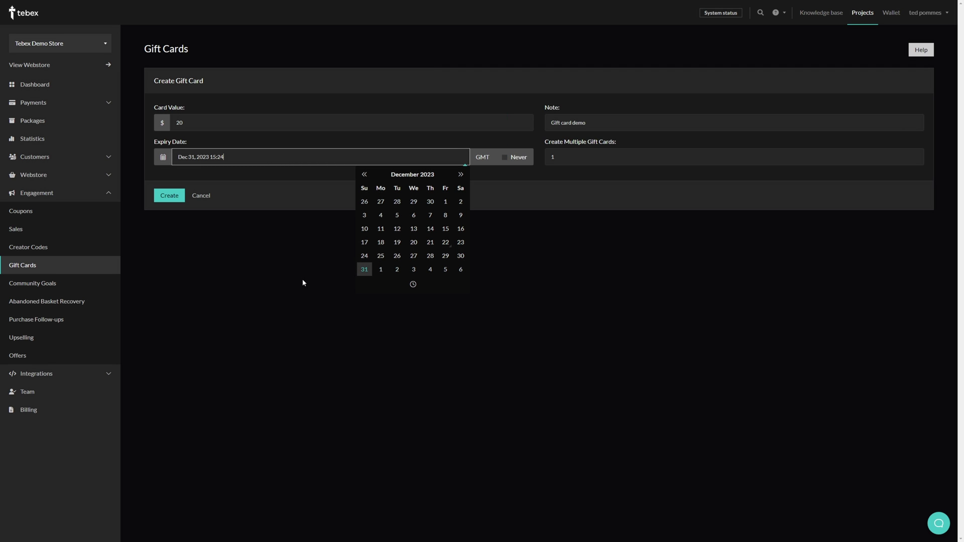
key("Tab")
key("Tab")
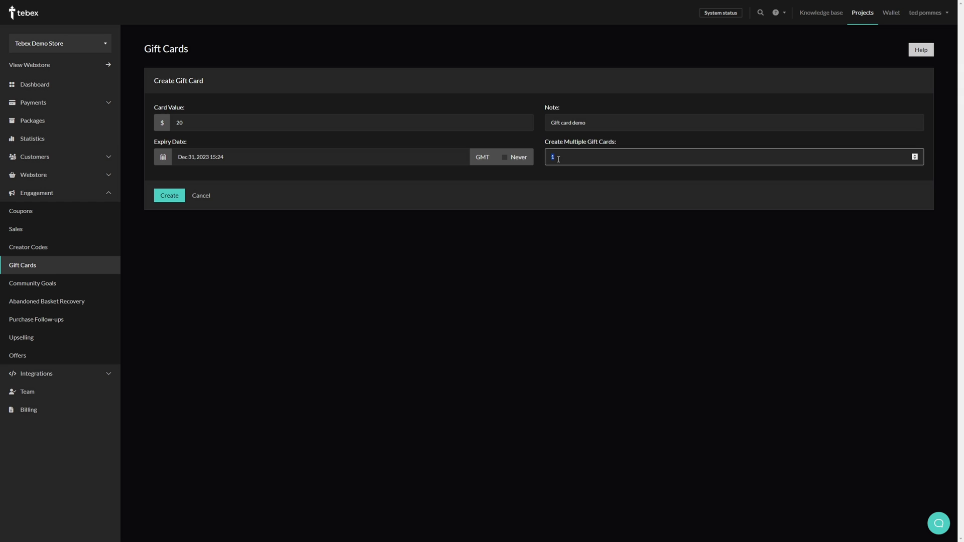
left_click(539, 177)
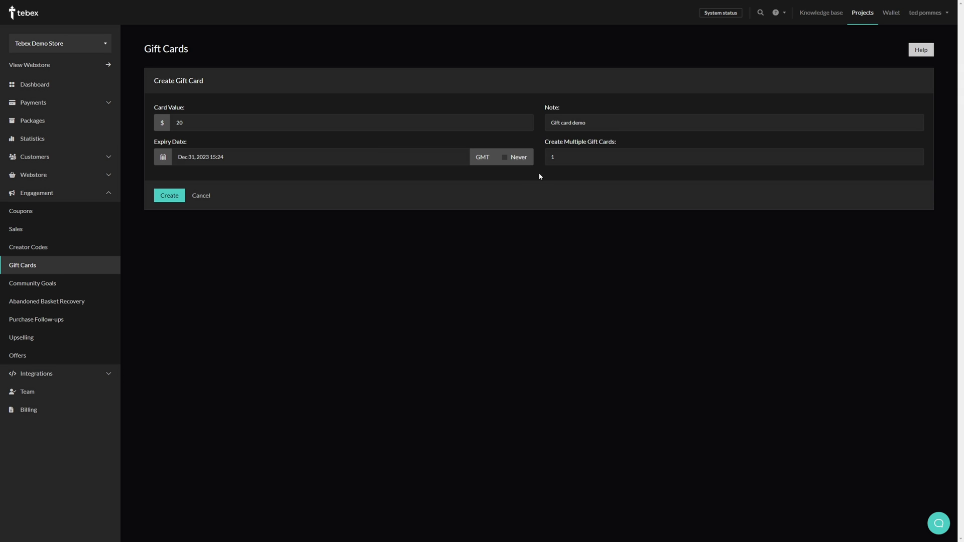
Save the $20 gift card so it becomes active.
left_click(167, 197)
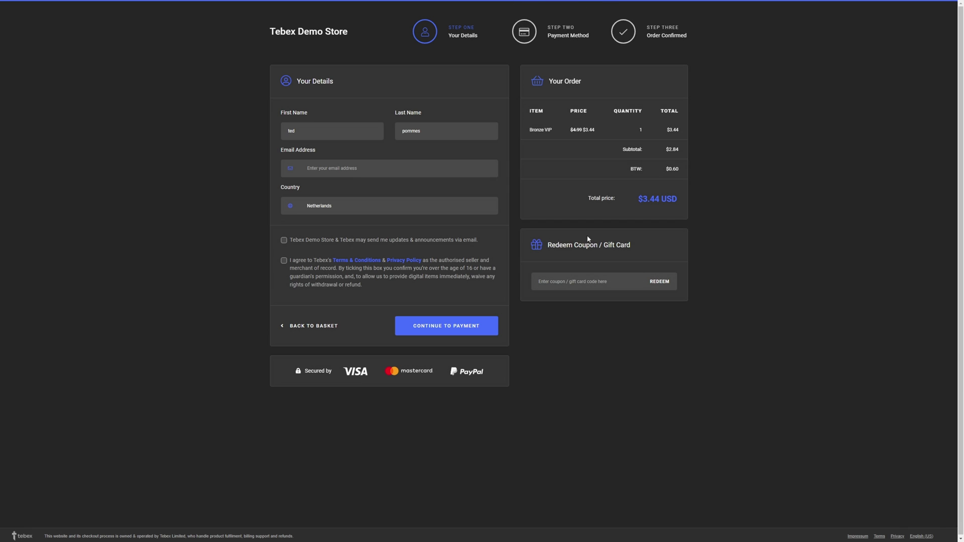
Redeem the pasted gift card number on the $3.44 Bronze VIP order and complete it.
left_click(589, 282)
key("ctrl+v")
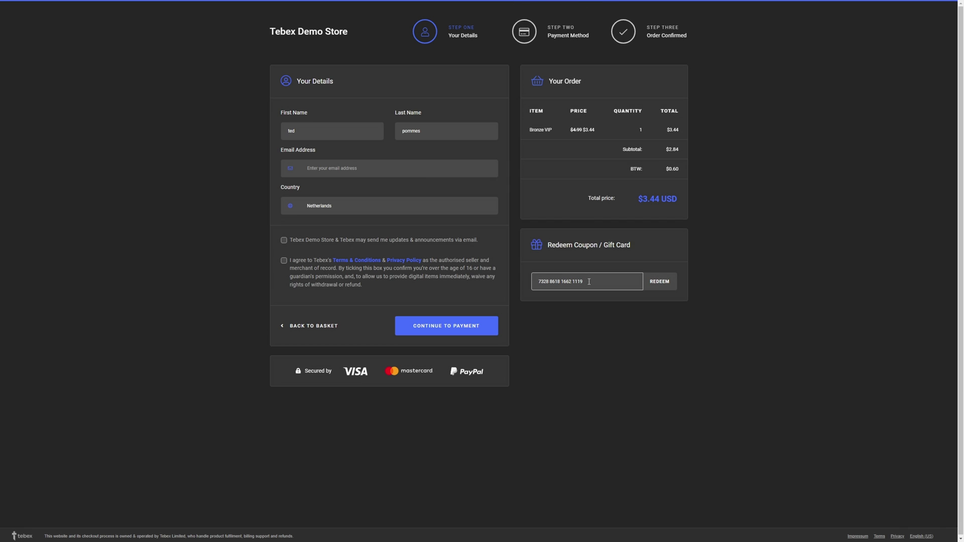
left_click(656, 281)
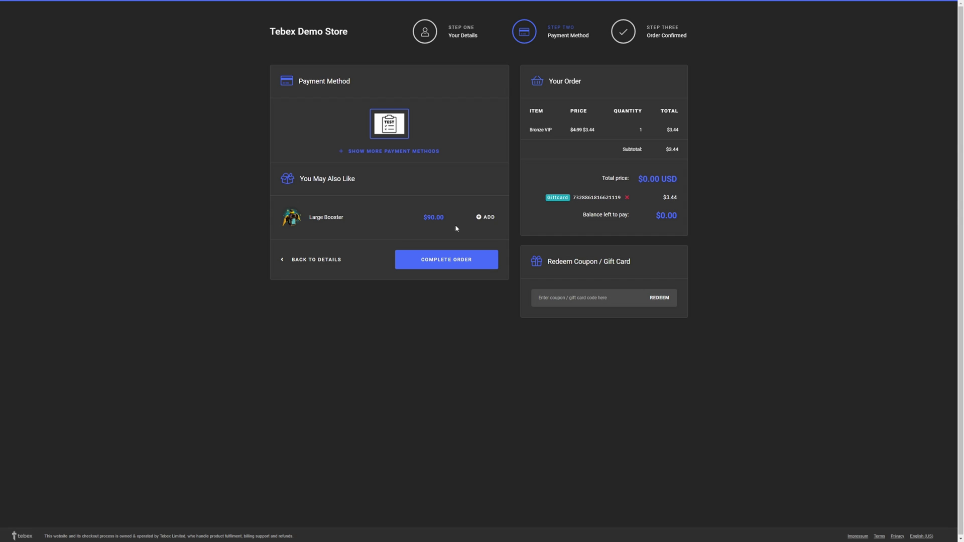
left_click(411, 266)
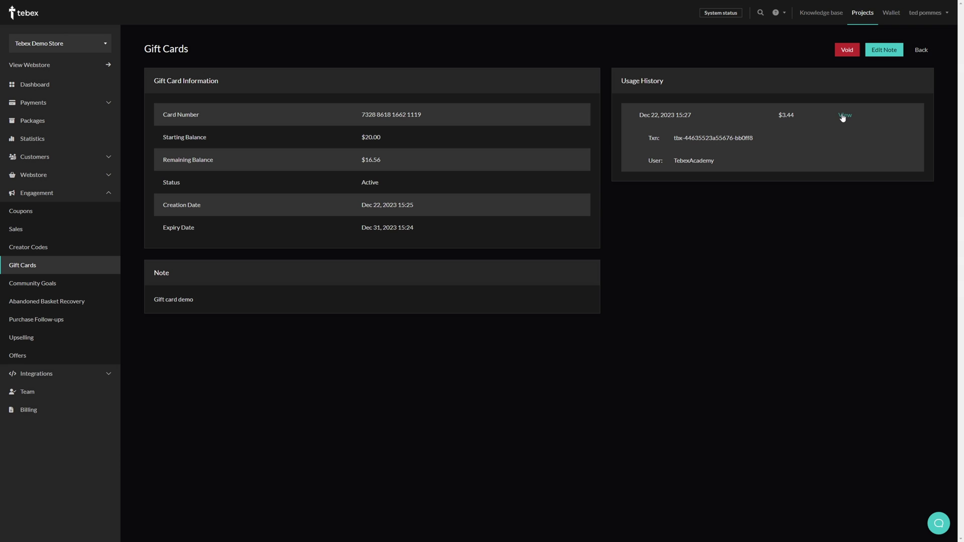
Void the gift card with $16.56 remaining and return to the Gift Cards list.
double_click(374, 160)
left_click(431, 181)
left_click(847, 51)
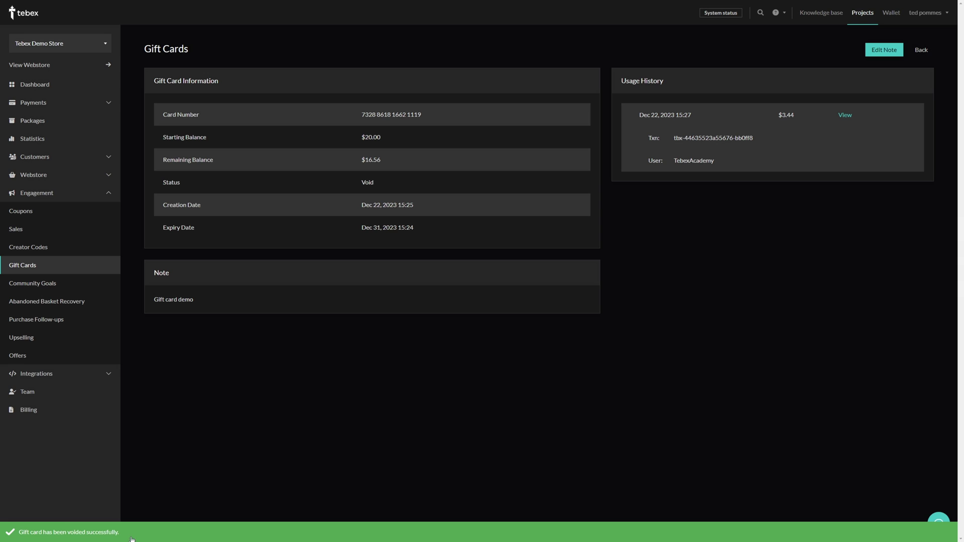
left_click(20, 269)
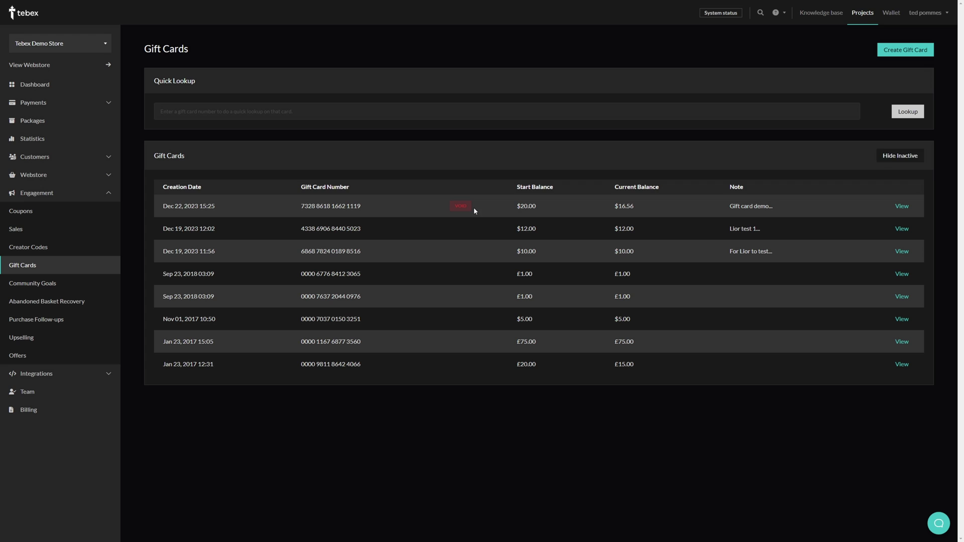
Hide, then show inactive gift cards to check the voided card, and focus Quick Lookup.
left_click(889, 157)
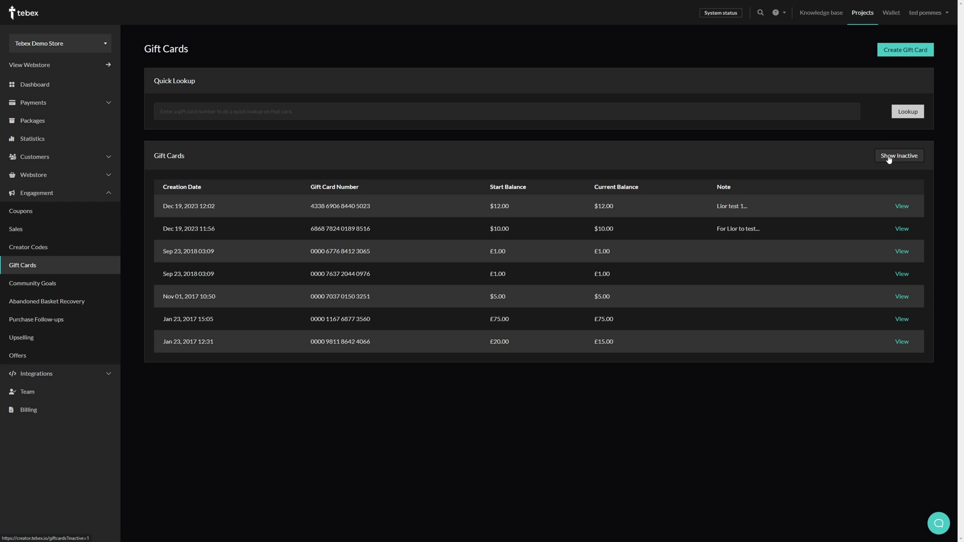
left_click(889, 156)
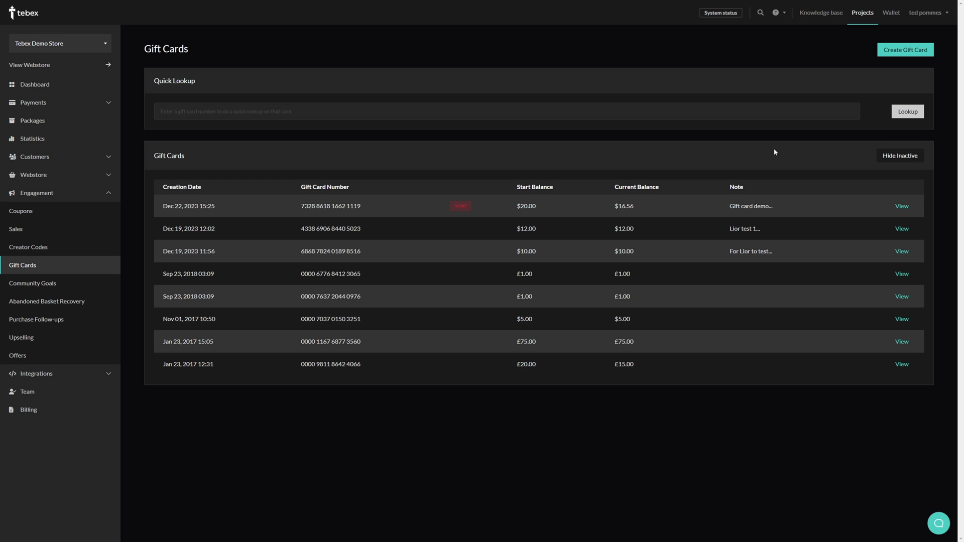
left_click(198, 111)
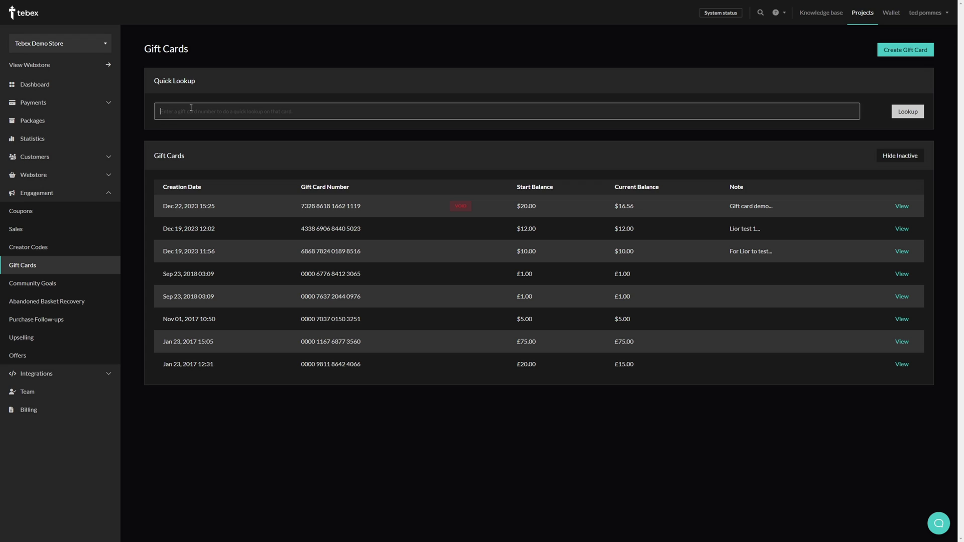